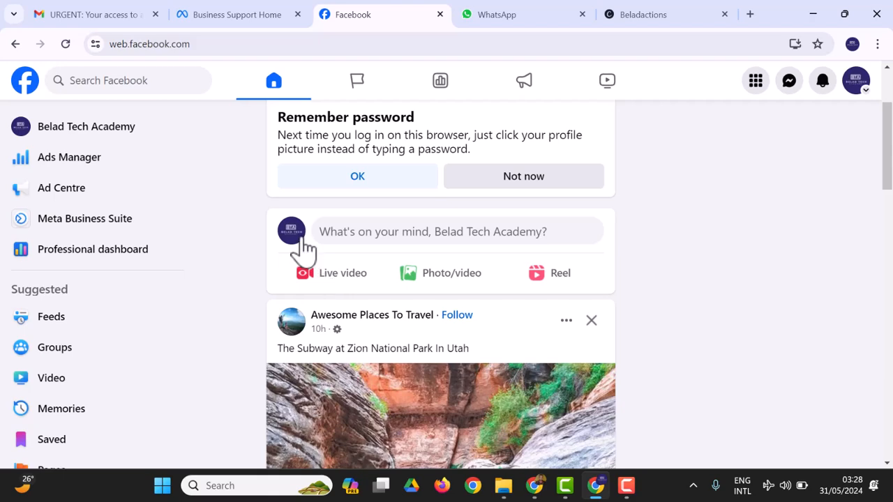
# Step: Open the Belad Tech Academy page from the feed and go to its Professional dashboard
pyautogui.click(296, 240)
pyautogui.scroll(-3, 517, 258)
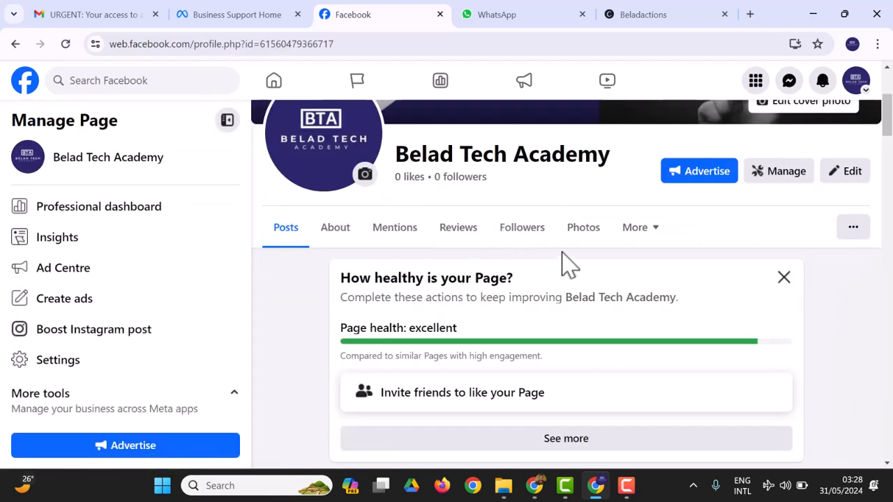
pyautogui.click(785, 178)
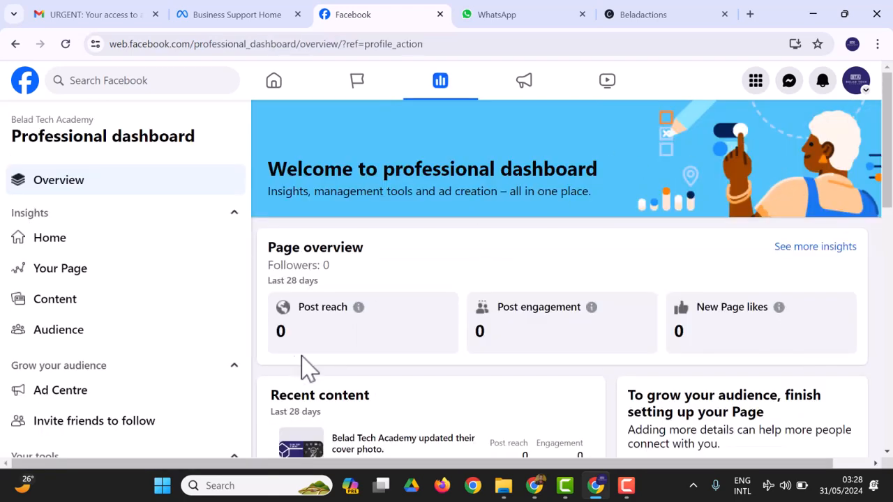
pyautogui.scroll(-2, 302, 359)
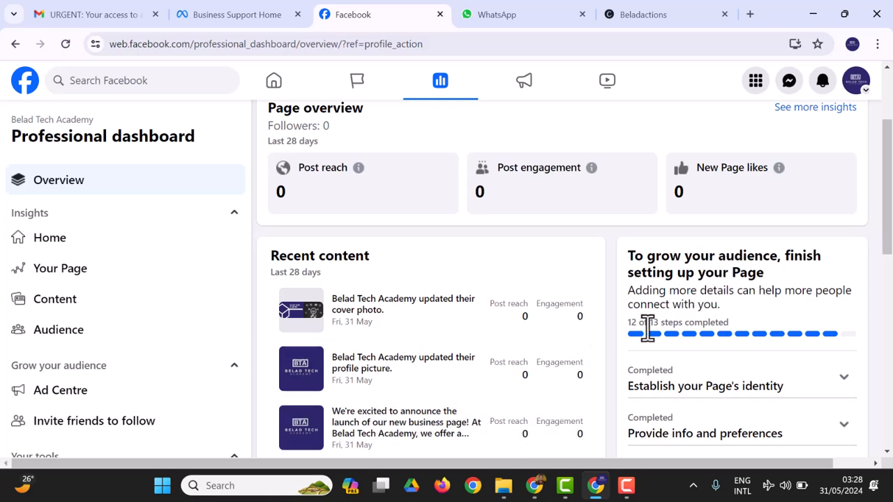
pyautogui.scroll(-1, 727, 389)
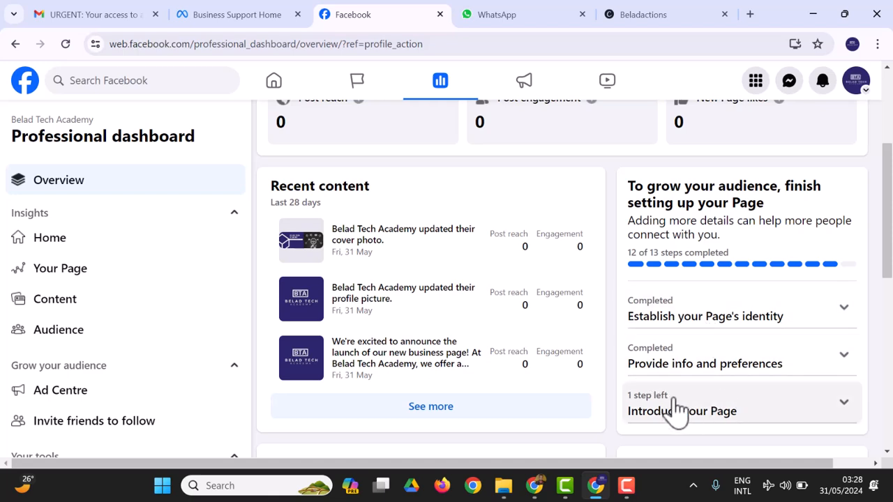
pyautogui.scroll(-2, 701, 417)
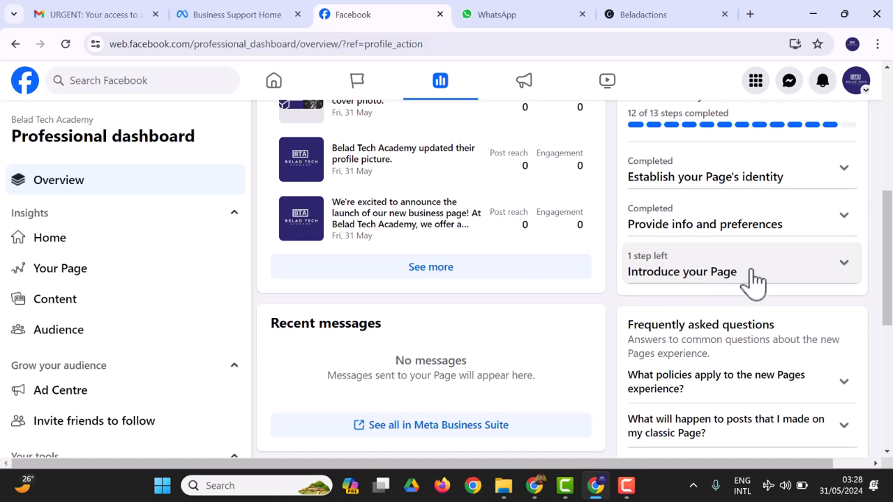
pyautogui.click(789, 279)
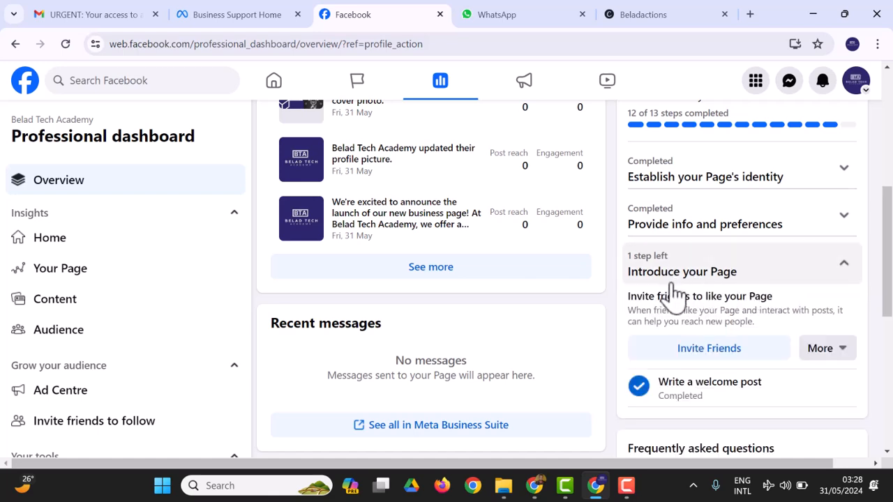
pyautogui.click(837, 279)
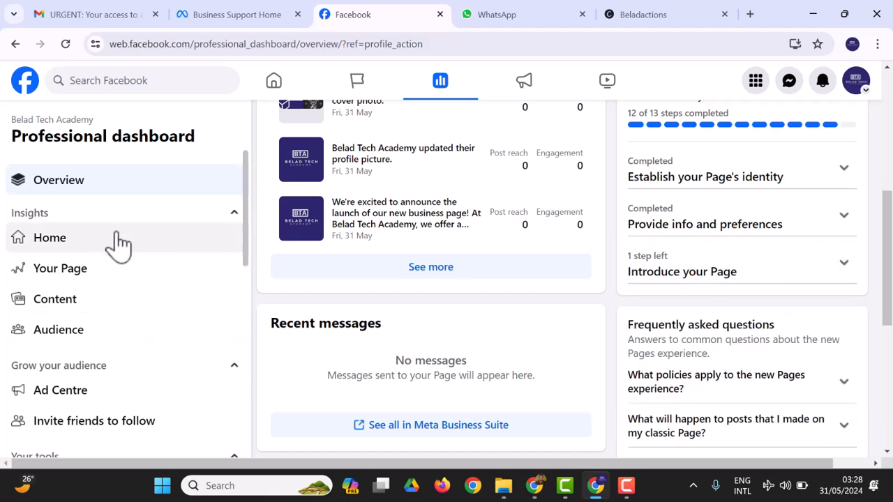
pyautogui.scroll(-2, 138, 328)
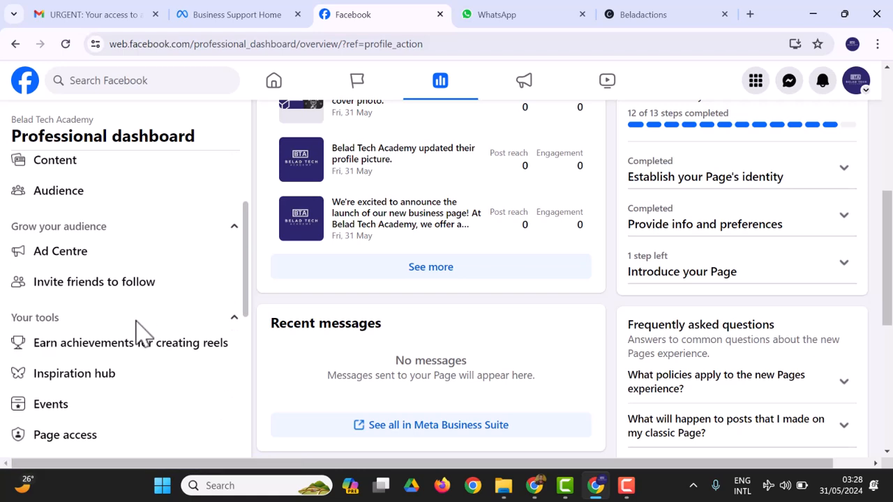
pyautogui.scroll(-1, 138, 327)
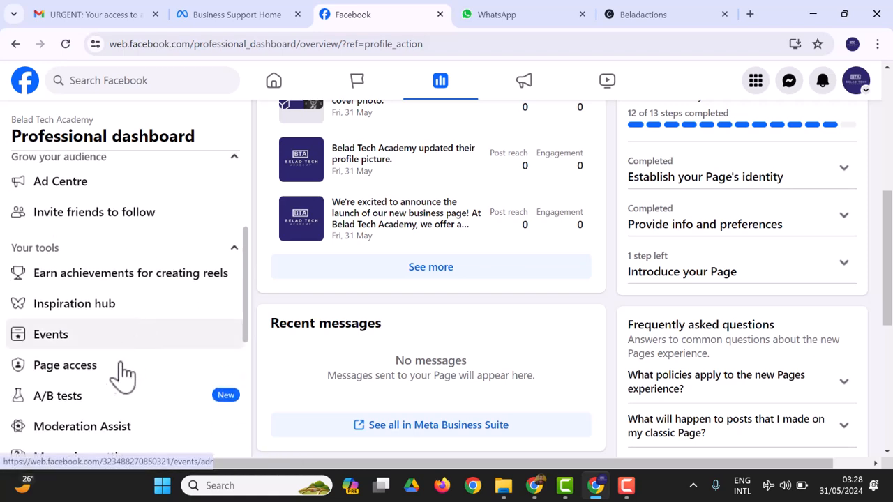
pyautogui.scroll(3, 170, 225)
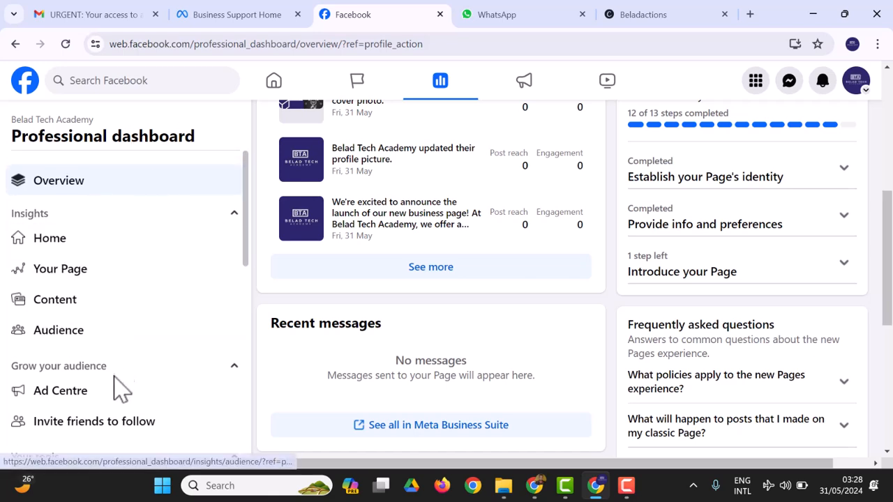
pyautogui.scroll(-3, 115, 391)
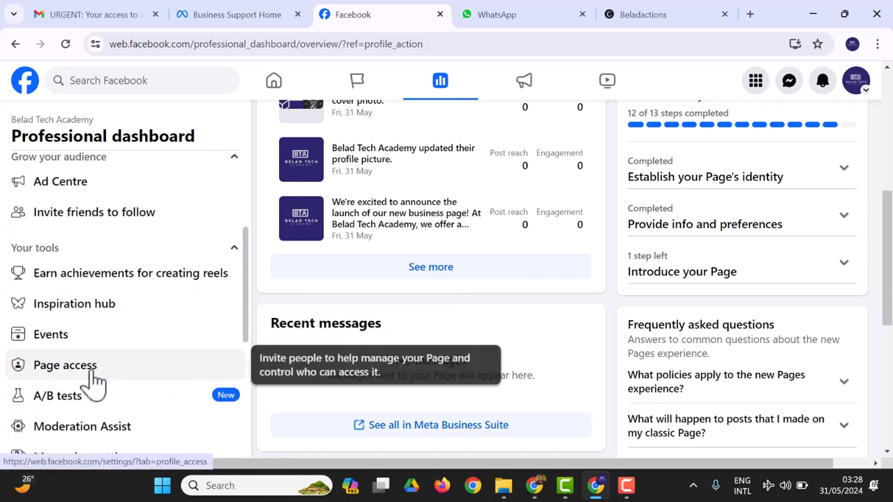
# Step: In Page access, start adding a person with Facebook access and search for them by name
pyautogui.click(93, 372)
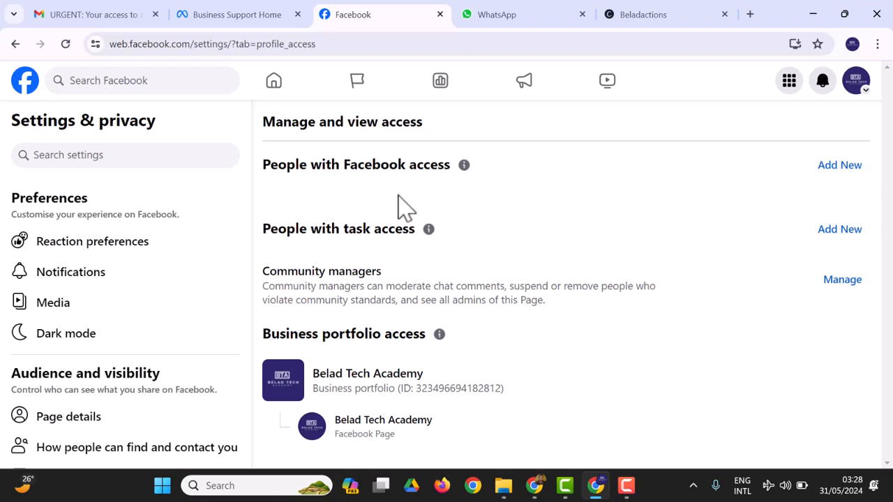
pyautogui.click(833, 170)
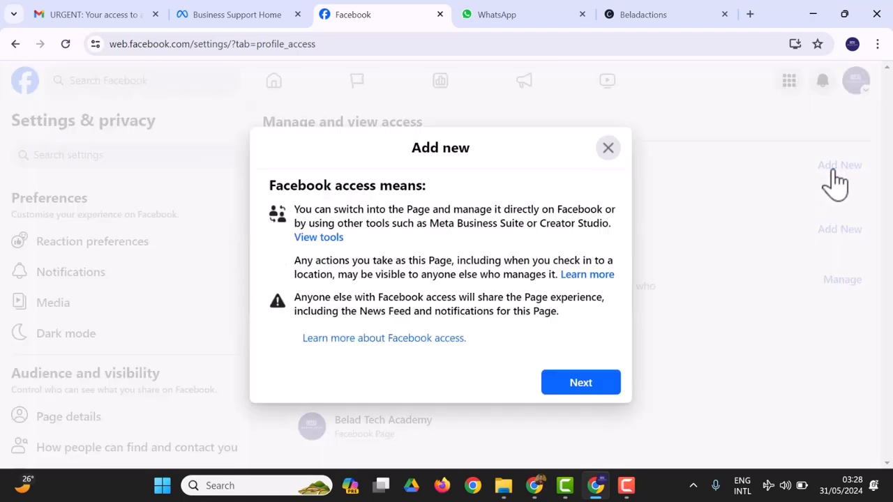
pyautogui.click(574, 387)
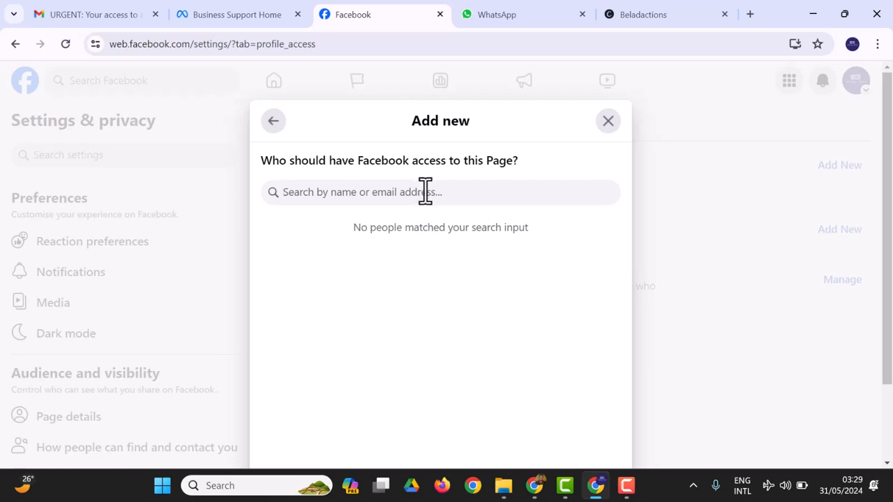
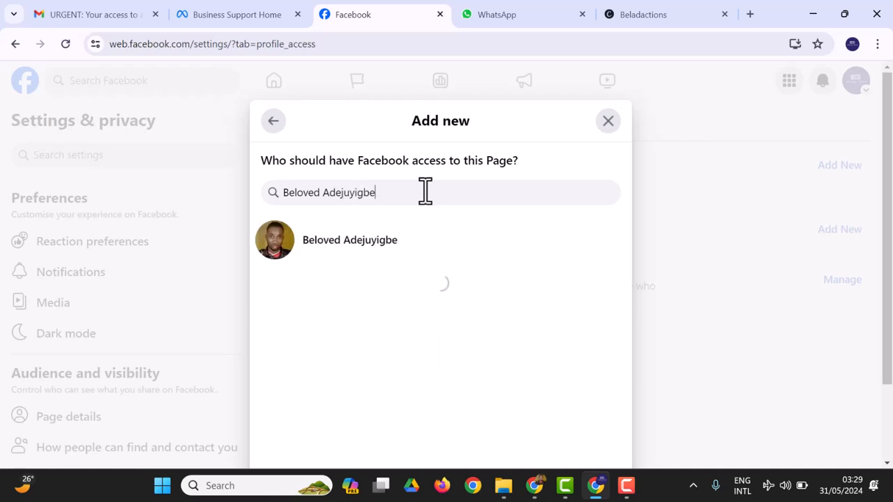
# Step: Select the found person, allow them full control of the page, and give access
pyautogui.click(357, 265)
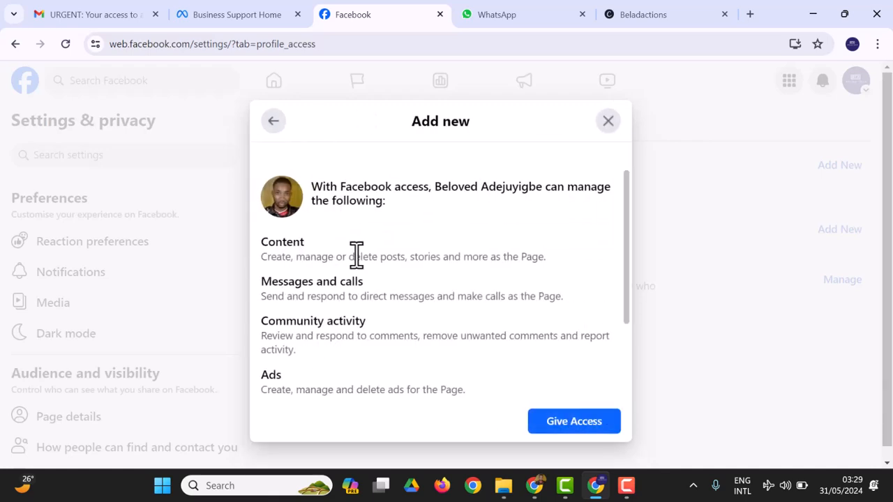
pyautogui.scroll(-3, 478, 325)
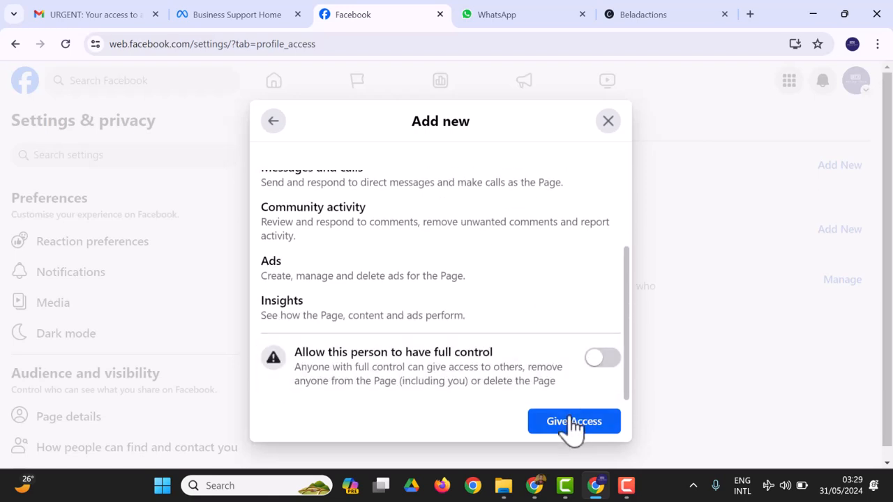
pyautogui.click(612, 359)
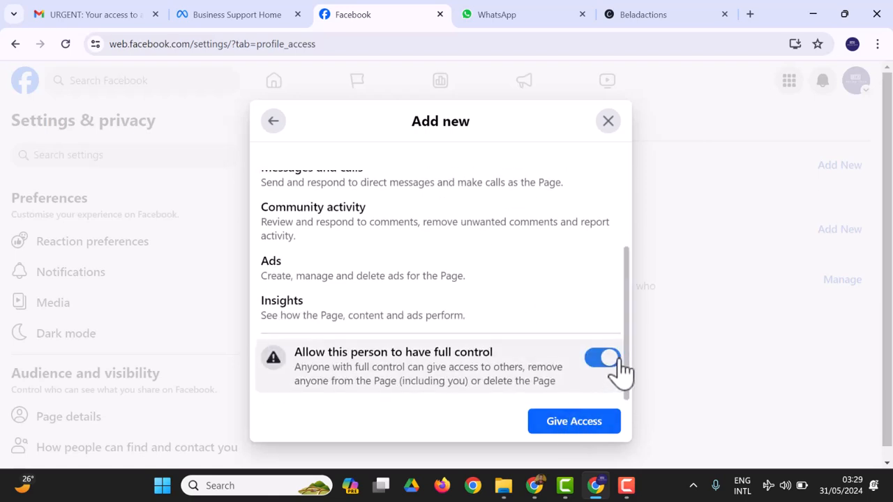
pyautogui.click(589, 424)
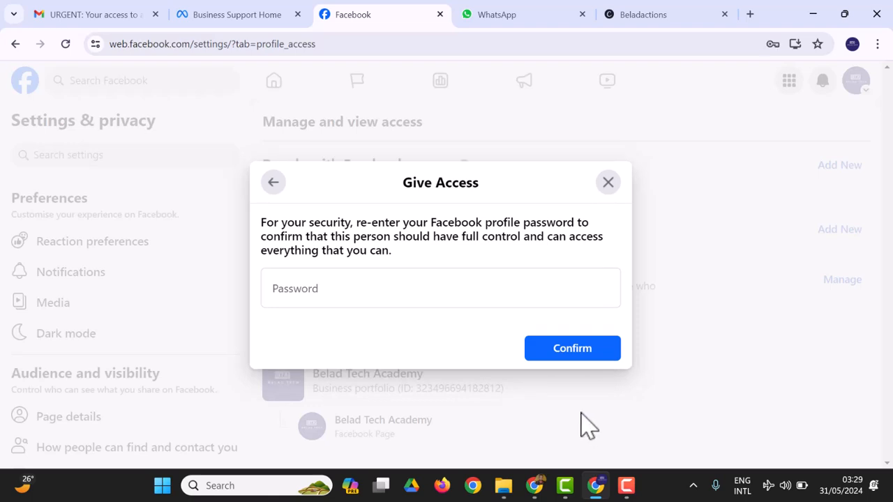
# Step: Confirm the access grant with the account password and dismiss the browser's save-password prompt
pyautogui.click(397, 293)
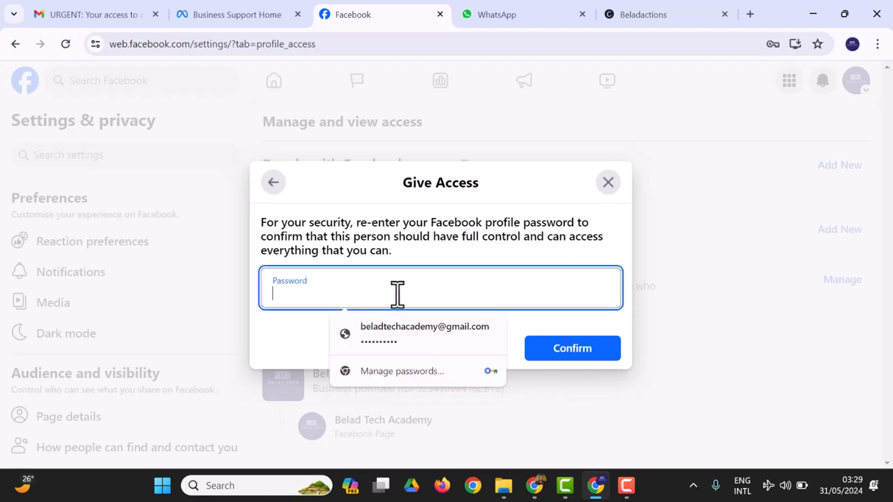
pyautogui.click(425, 342)
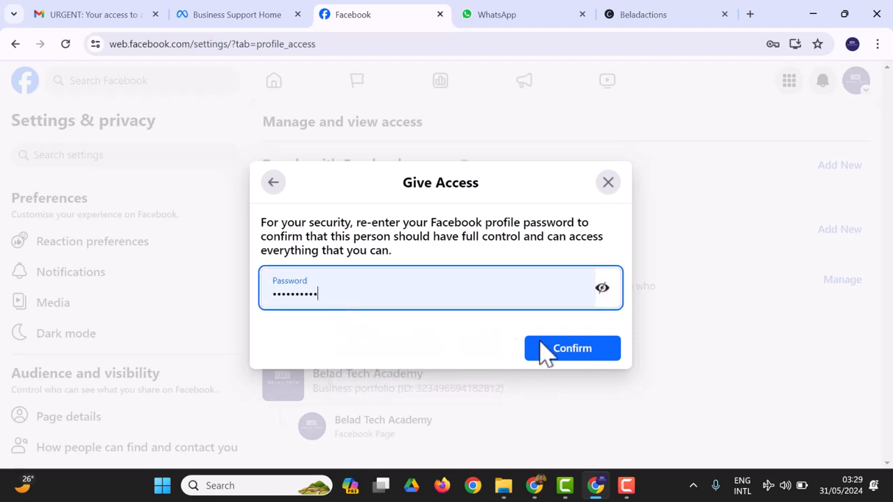
pyautogui.click(548, 353)
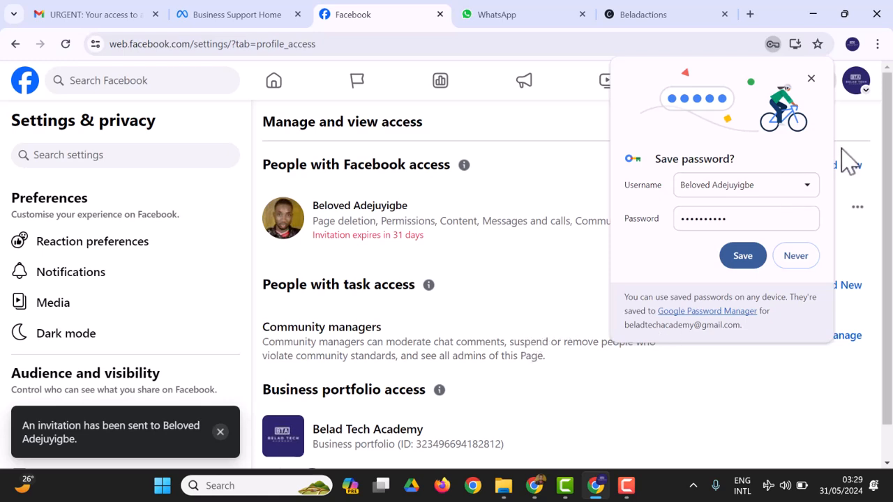
pyautogui.click(811, 78)
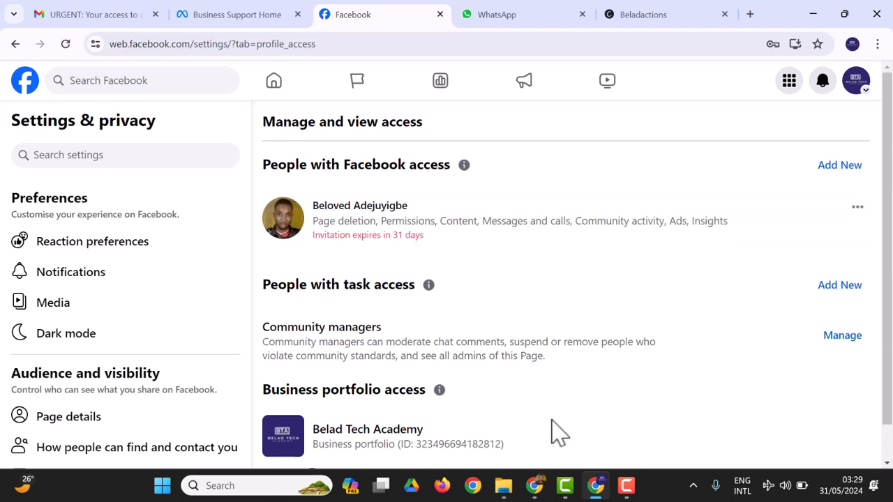
# Step: In the invitee's browser window, open the pending invitation to manage Belad Tech Academy
pyautogui.click(537, 486)
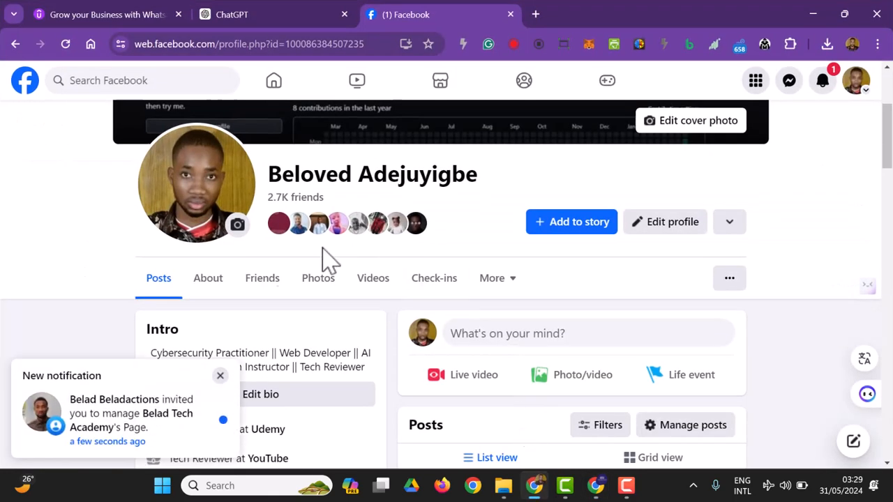
pyautogui.click(112, 429)
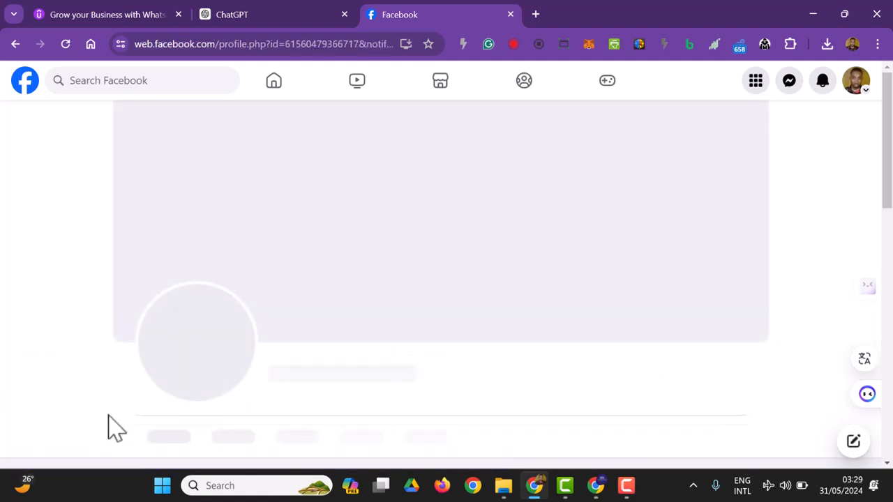
pyautogui.scroll(-2, 558, 338)
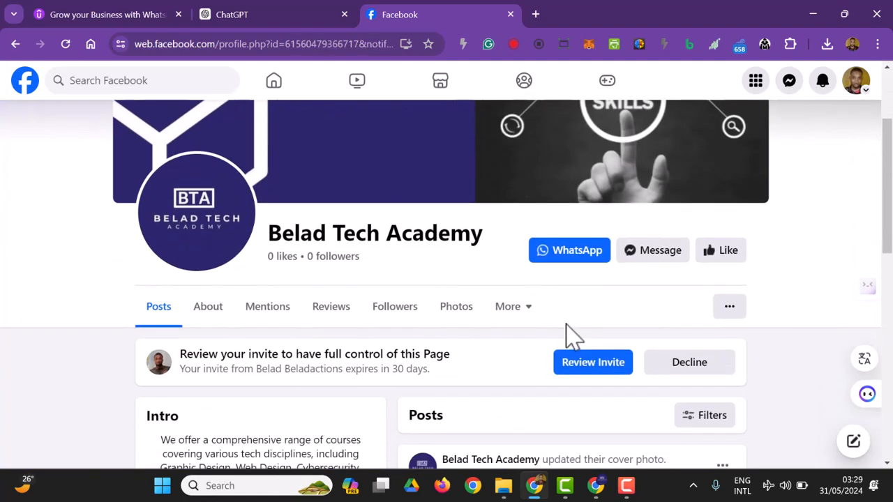
pyautogui.scroll(-1, 566, 335)
pyautogui.click(585, 292)
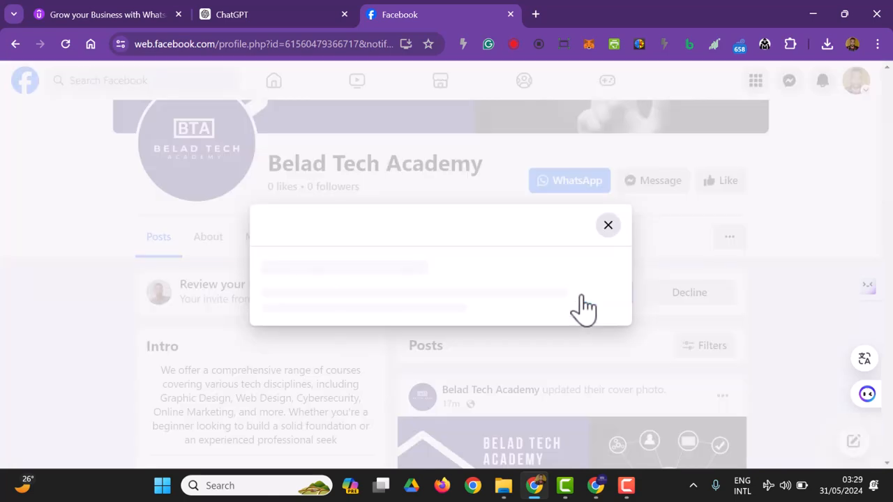
pyautogui.scroll(-2, 447, 312)
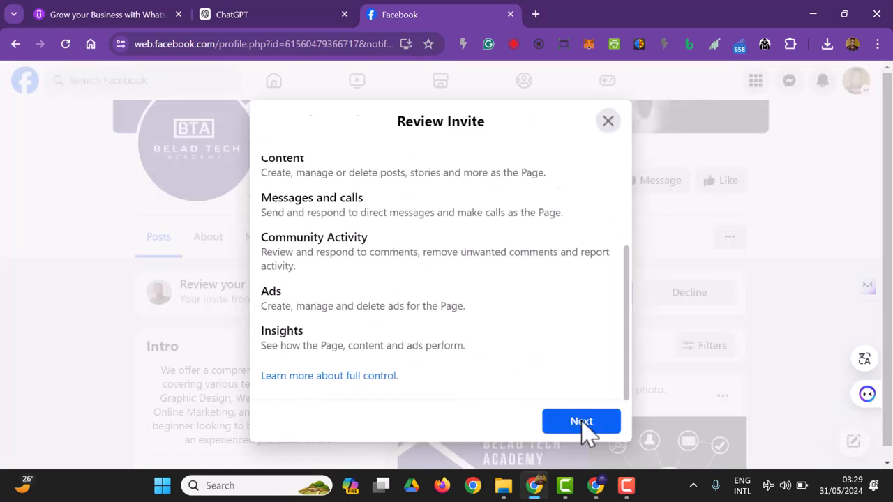
# Step: Accept the full-control invite and choose Use Page to switch into Belad Tech Academy
pyautogui.click(582, 423)
pyautogui.click(577, 394)
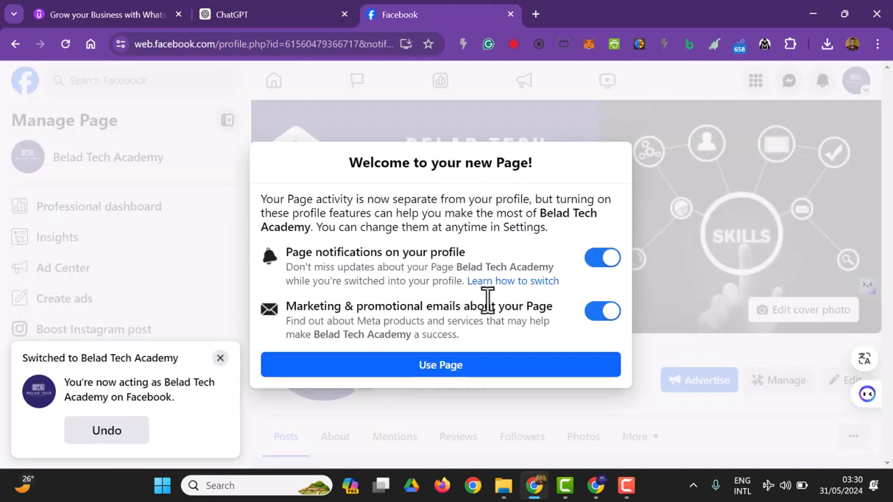
pyautogui.click(465, 373)
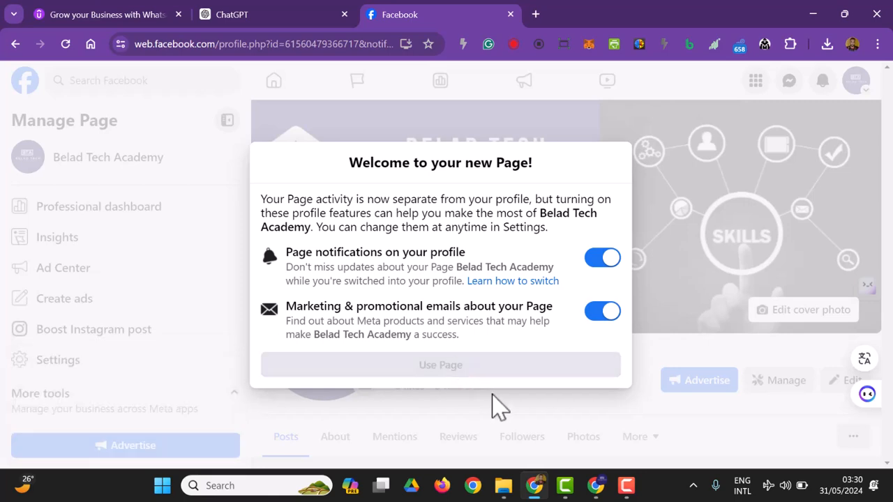
pyautogui.scroll(-2, 335, 251)
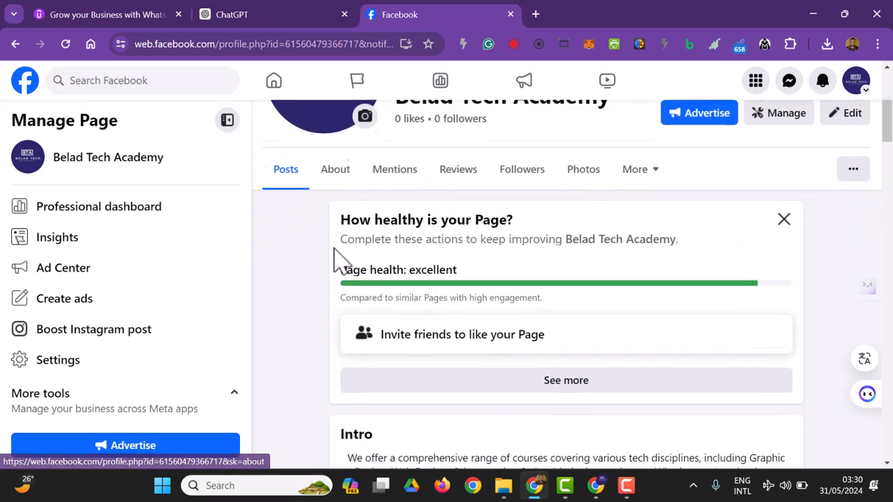
# Step: Scroll through the page access lists, then open Belad Tech Academy's Professional dashboard
pyautogui.scroll(1, 391, 263)
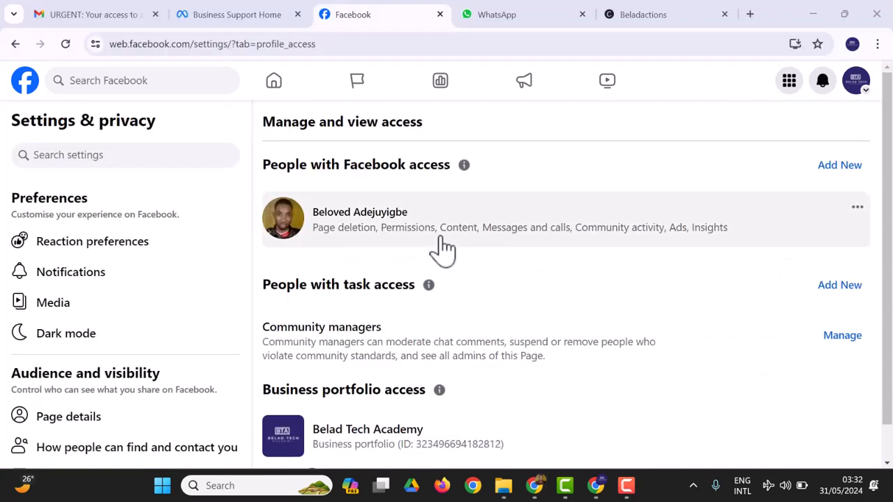
pyautogui.scroll(-1, 472, 216)
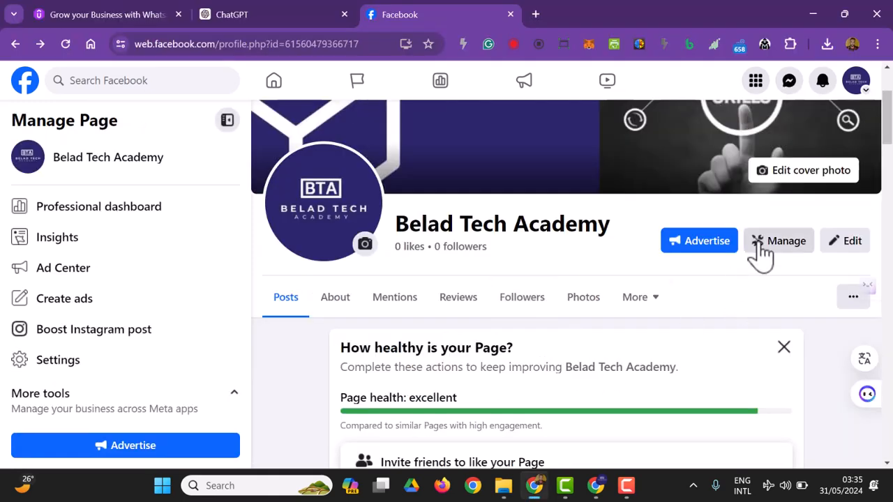
pyautogui.click(761, 252)
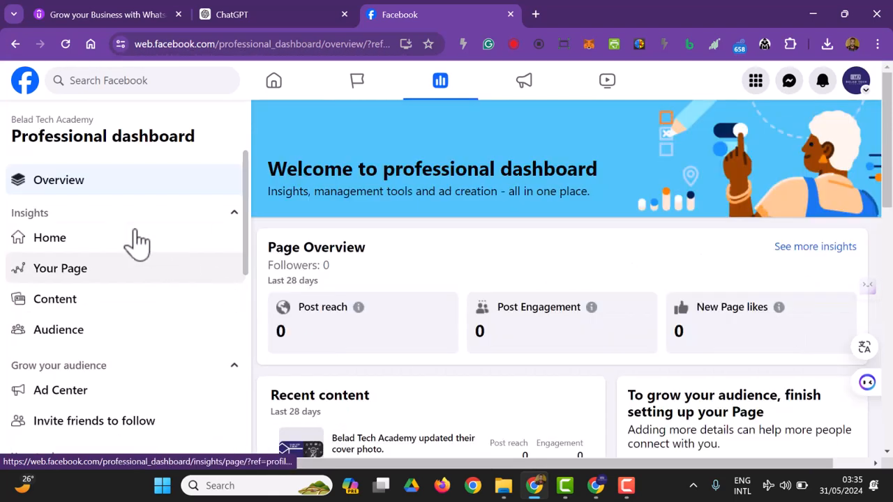
# Step: Choose Invite friends to follow from the dashboard sidebar
pyautogui.scroll(-3, 113, 242)
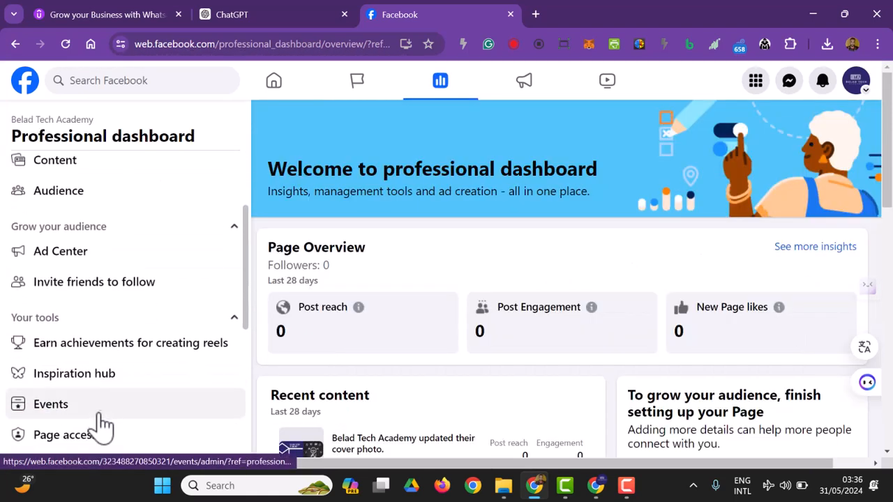
pyautogui.click(121, 300)
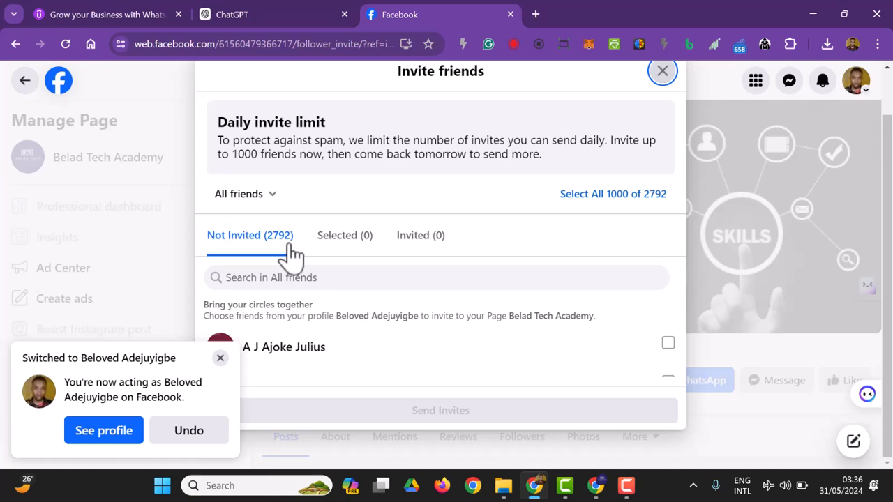
# Step: Select all 1000 of 2792 friends and send them the page follow invites
pyautogui.click(595, 199)
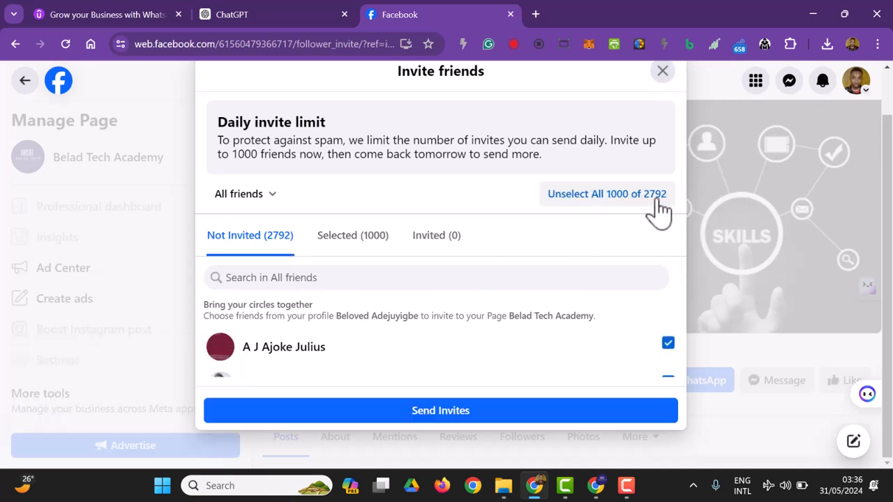
pyautogui.click(441, 411)
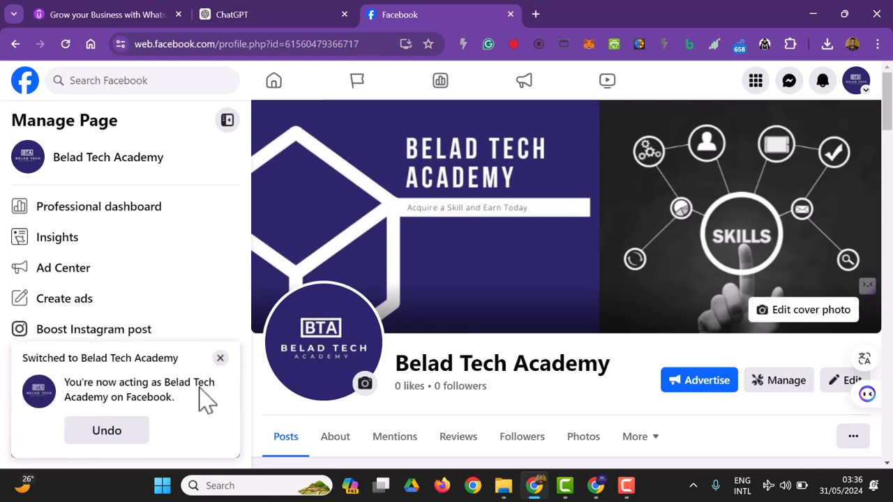
# Step: Close the 'Switched to Belad Tech Academy' notice and return to the Professional dashboard overview
pyautogui.click(220, 359)
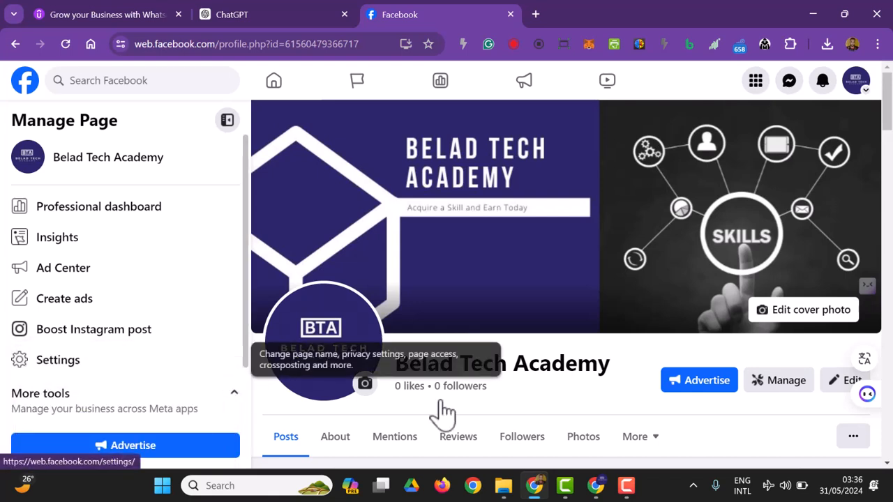
pyautogui.scroll(-4, 638, 367)
pyautogui.scroll(1, 300, 349)
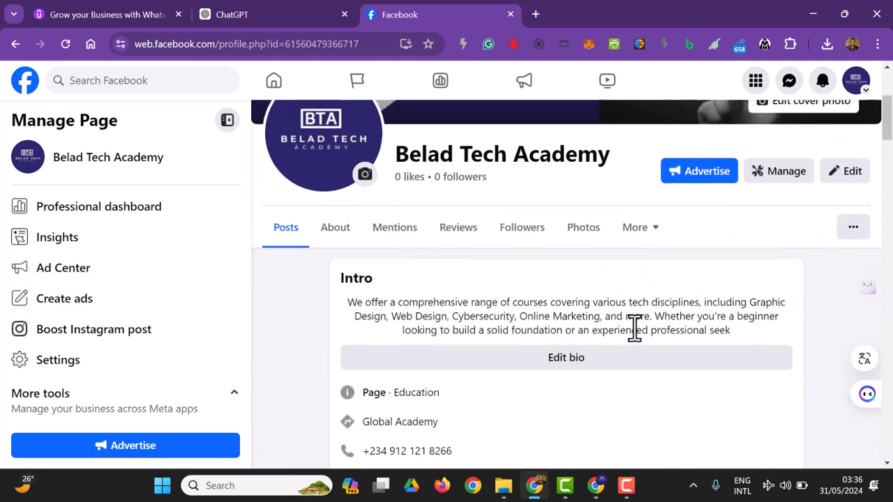
pyautogui.click(786, 180)
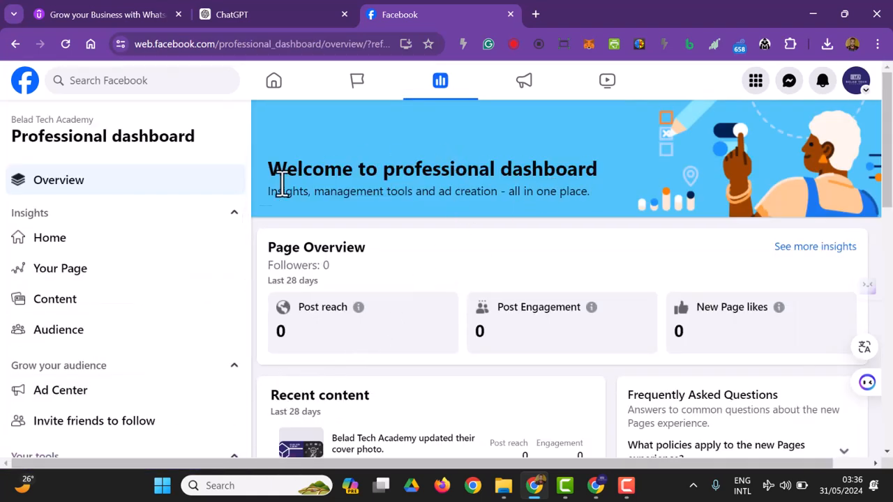
# Step: Browse the page's Insights Home, where reach, engagement and likes are all 0
pyautogui.click(95, 250)
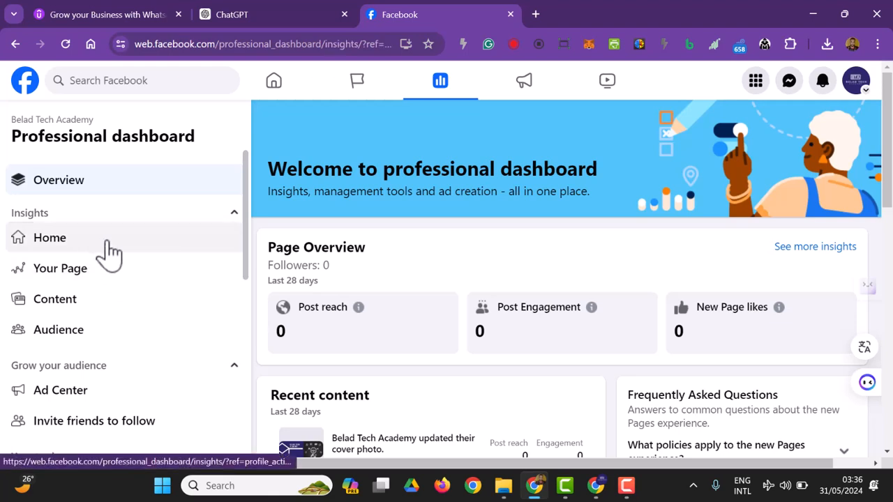
pyautogui.scroll(-2, 586, 292)
pyautogui.scroll(2, 586, 293)
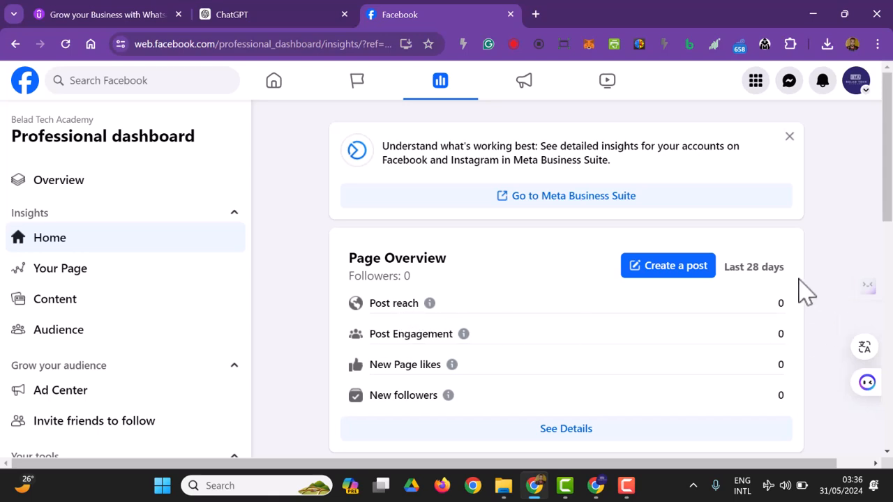
pyautogui.scroll(-1, 443, 356)
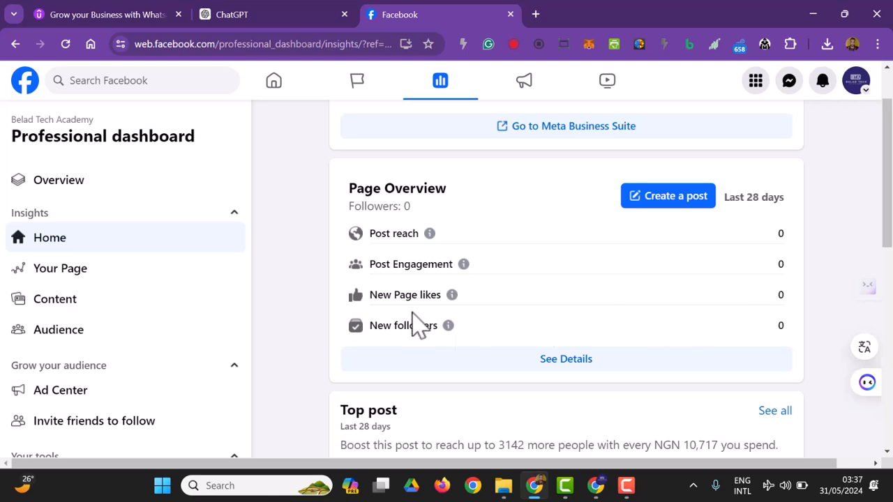
pyautogui.scroll(-2, 477, 351)
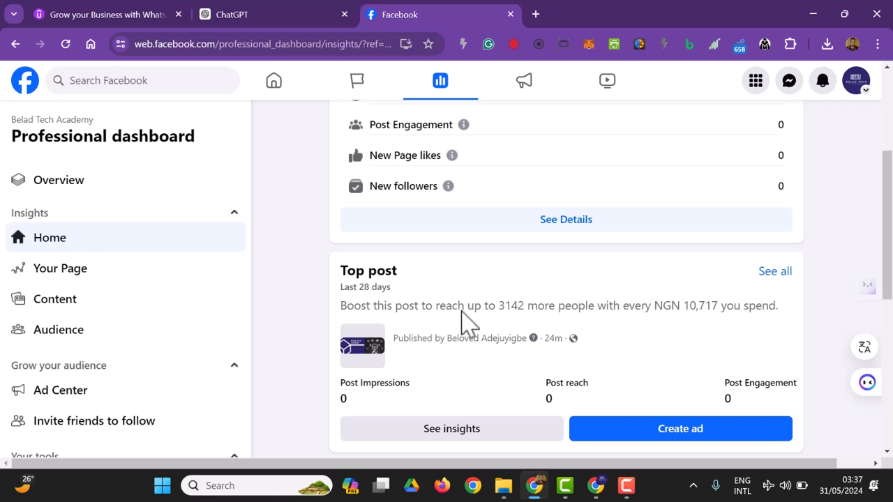
pyautogui.scroll(-5, 461, 320)
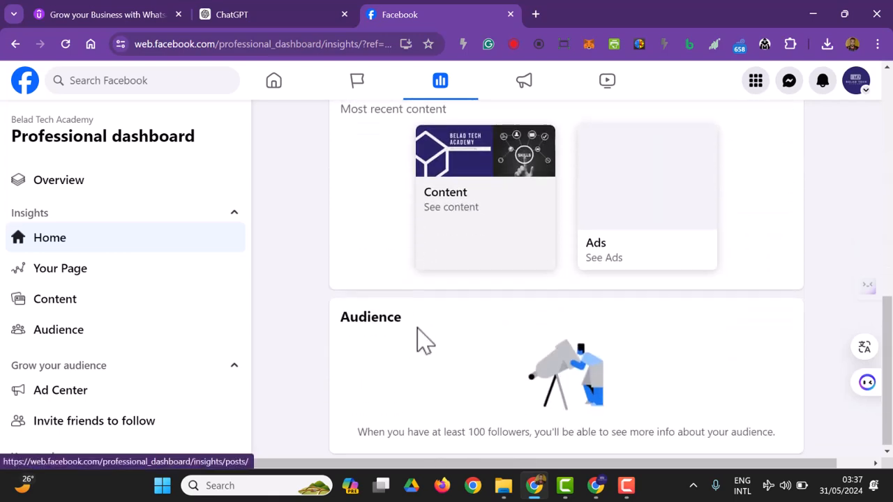
# Step: Review the Your Page overview showing zero reactions, comments, shares, photo views and link clicks
pyautogui.click(94, 272)
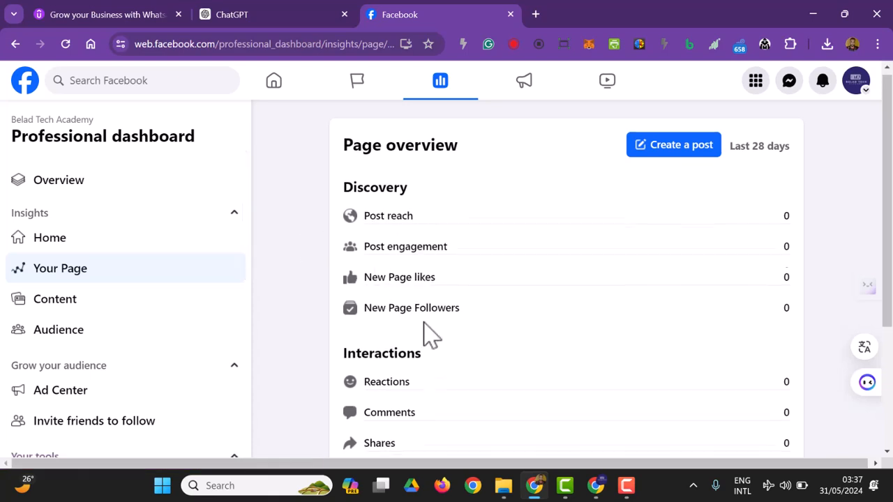
pyautogui.scroll(-2, 424, 314)
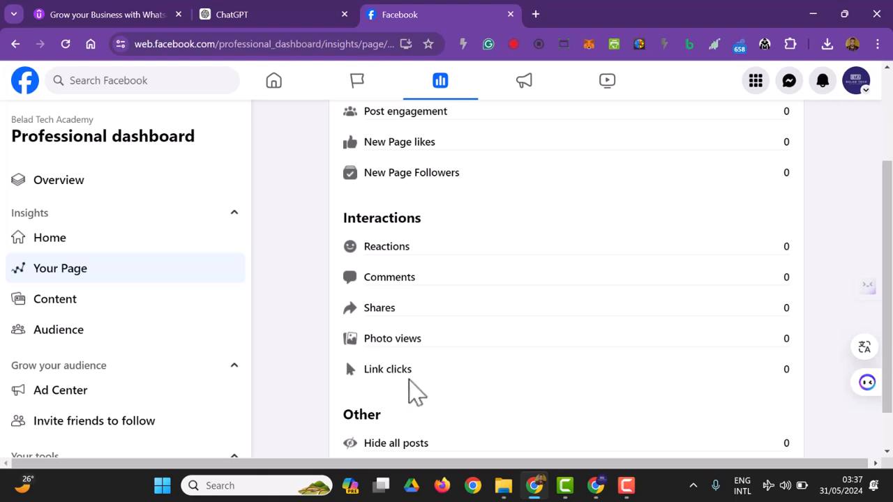
pyautogui.scroll(-1, 419, 366)
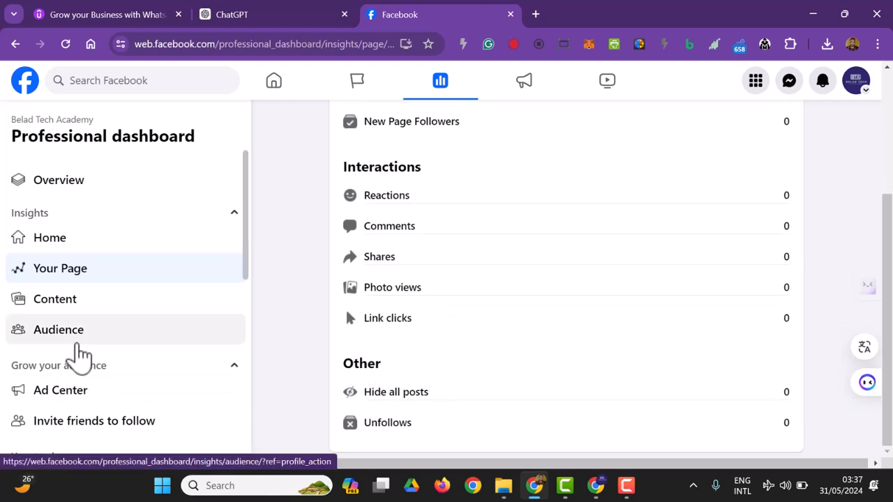
# Step: Check the three posts under Content, then view Audience insights, which need 100 followers
pyautogui.click(112, 311)
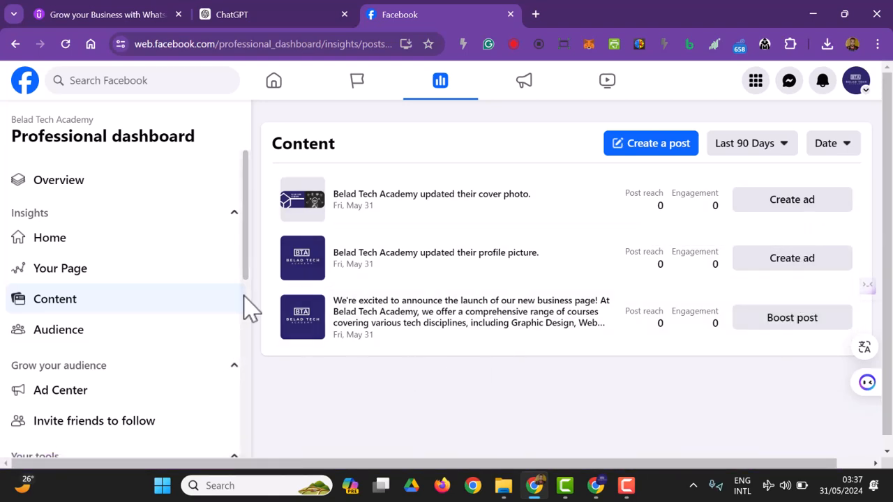
pyautogui.click(139, 345)
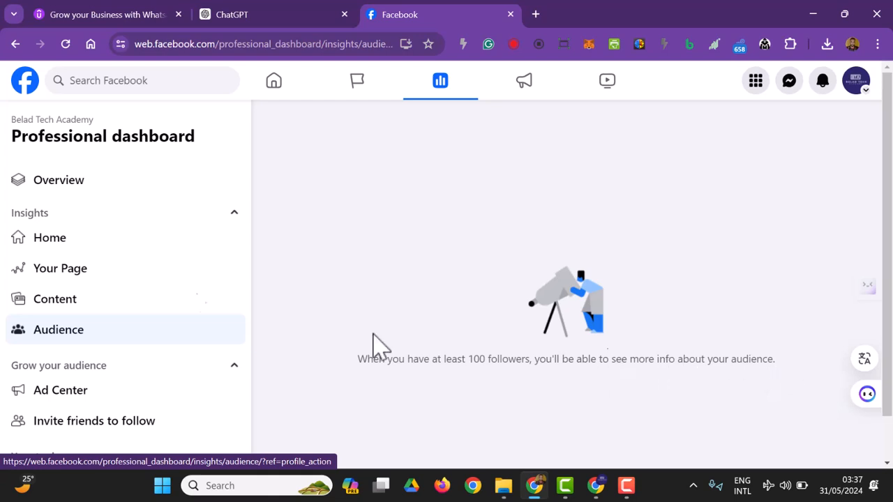
pyautogui.scroll(-1, 82, 296)
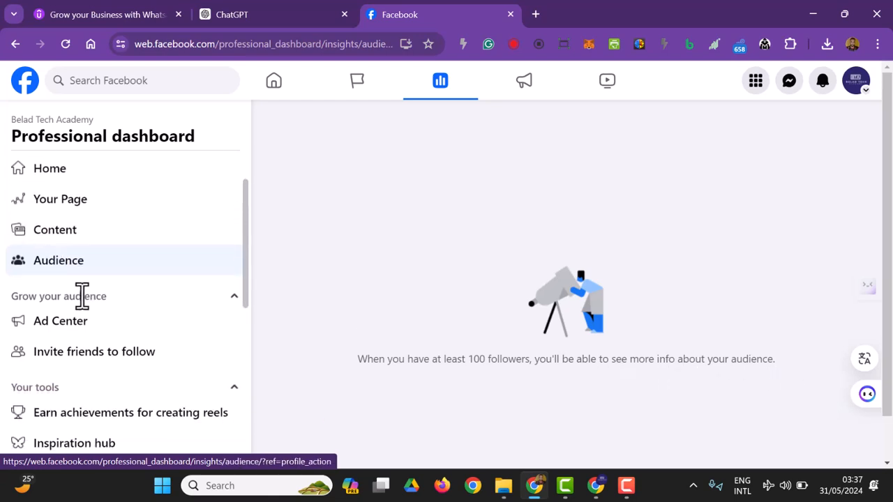
pyautogui.click(42, 320)
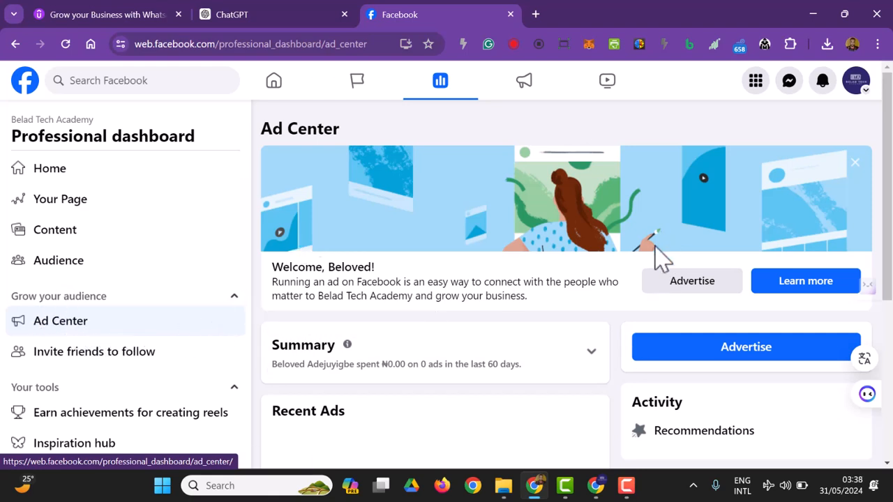
pyautogui.scroll(-1, 656, 265)
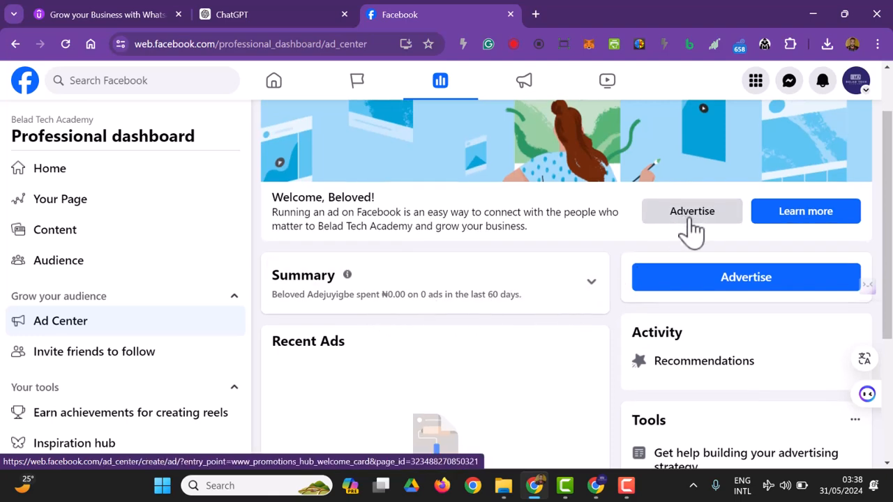
pyautogui.scroll(-1, 670, 380)
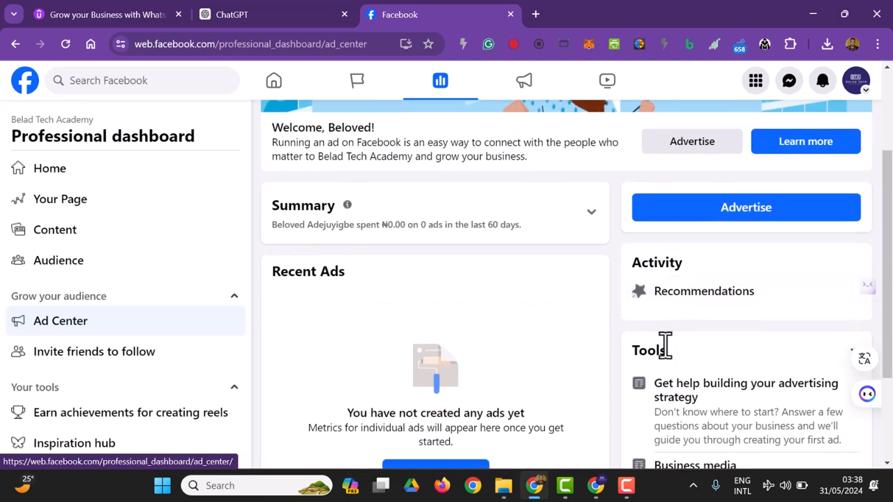
pyautogui.scroll(-2, 628, 370)
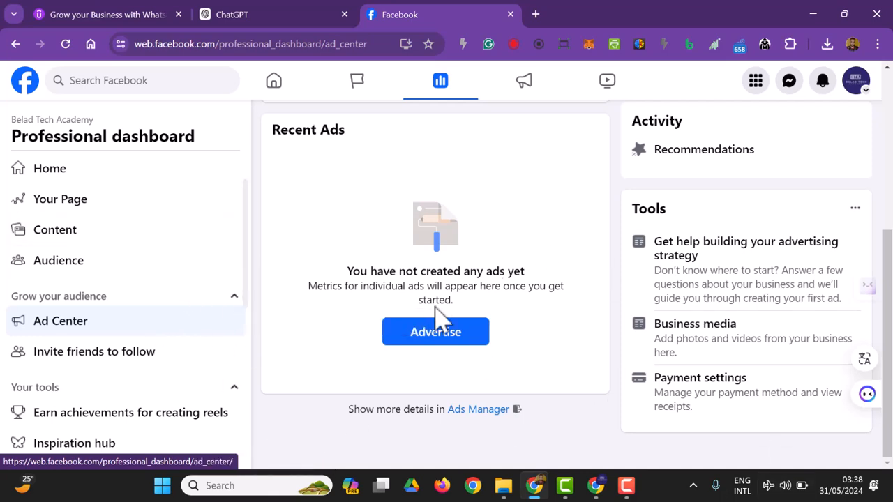
pyautogui.scroll(4, 628, 293)
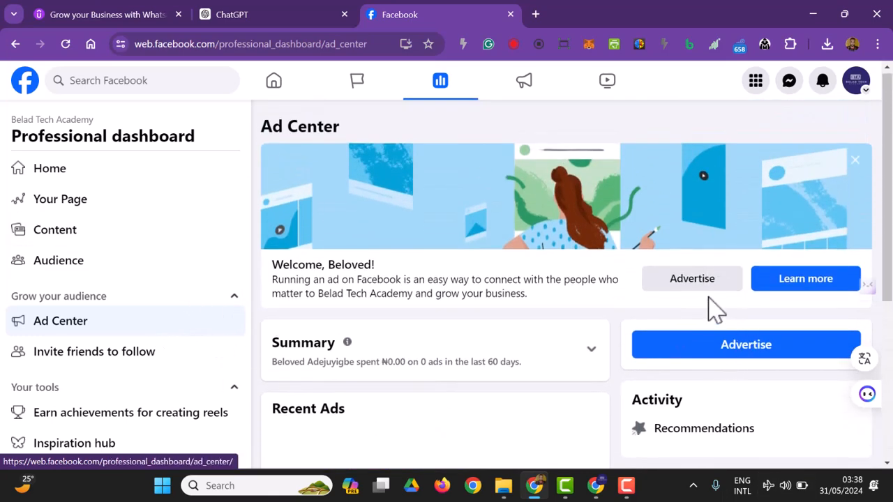
pyautogui.click(707, 348)
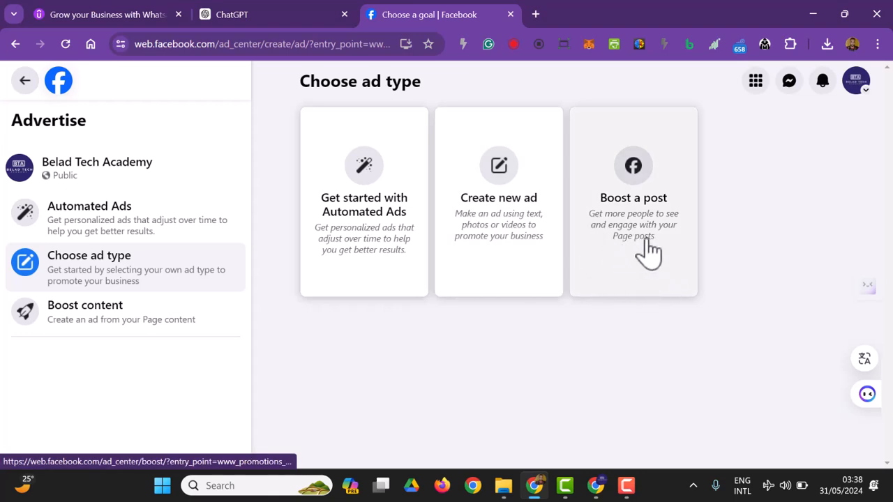
pyautogui.click(24, 83)
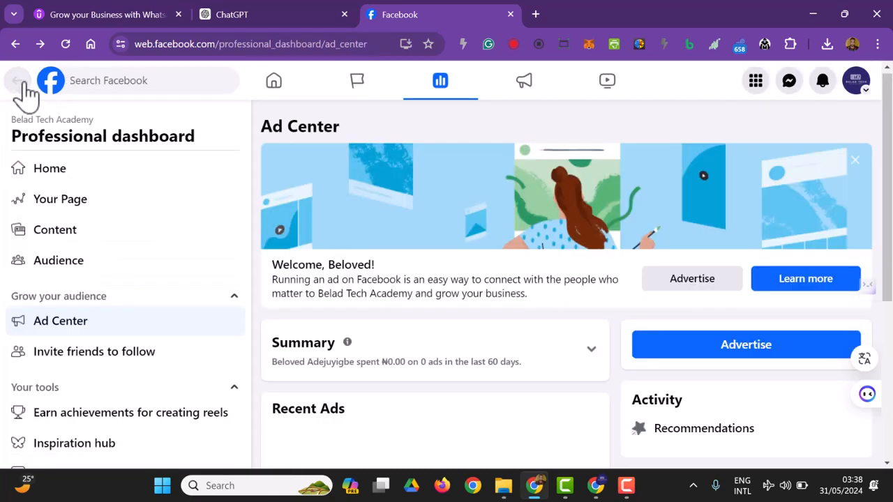
# Step: Scroll past the reels achievements and bring up the Inspiration hub
pyautogui.scroll(-1, 122, 370)
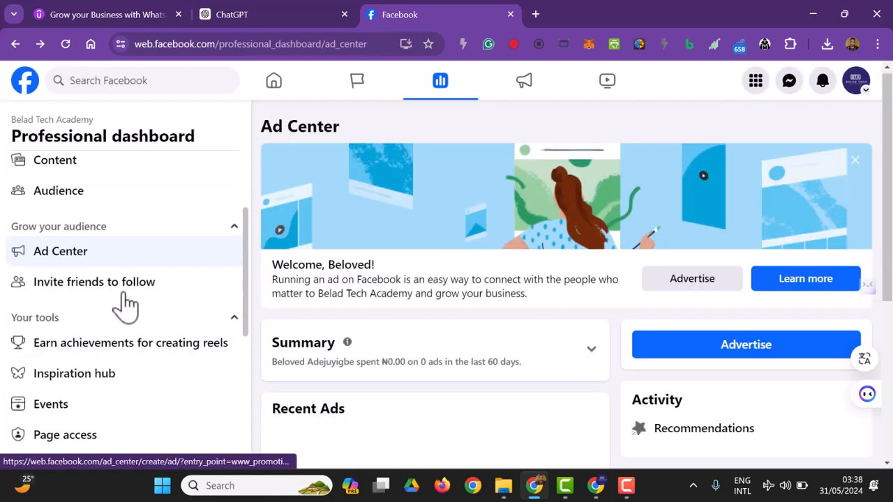
pyautogui.scroll(-1, 146, 314)
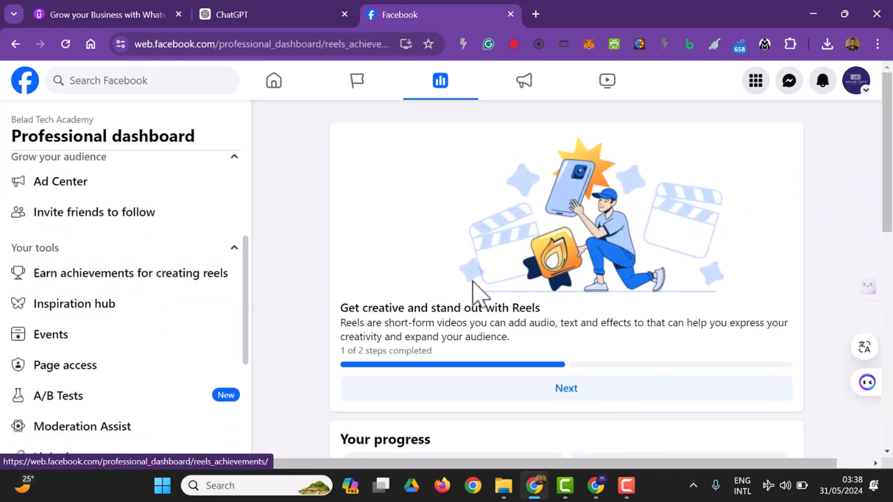
pyautogui.scroll(-1, 469, 293)
pyautogui.click(130, 305)
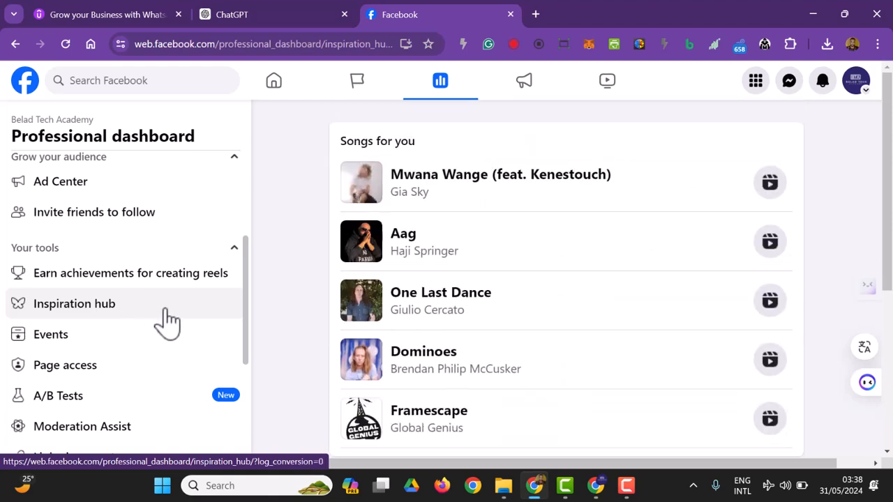
# Step: Check the Page's Events overview (0 events), then return to the Inspiration hub's Songs for you
pyautogui.scroll(-1, 460, 293)
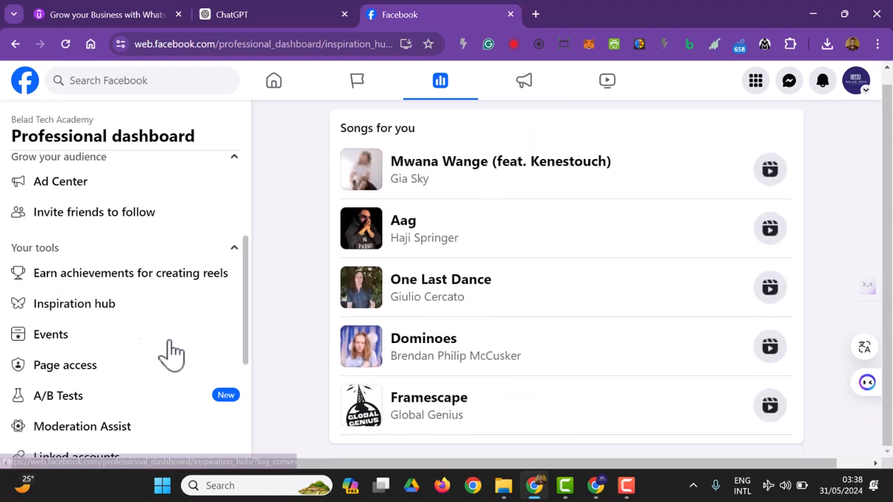
pyautogui.scroll(-1, 84, 309)
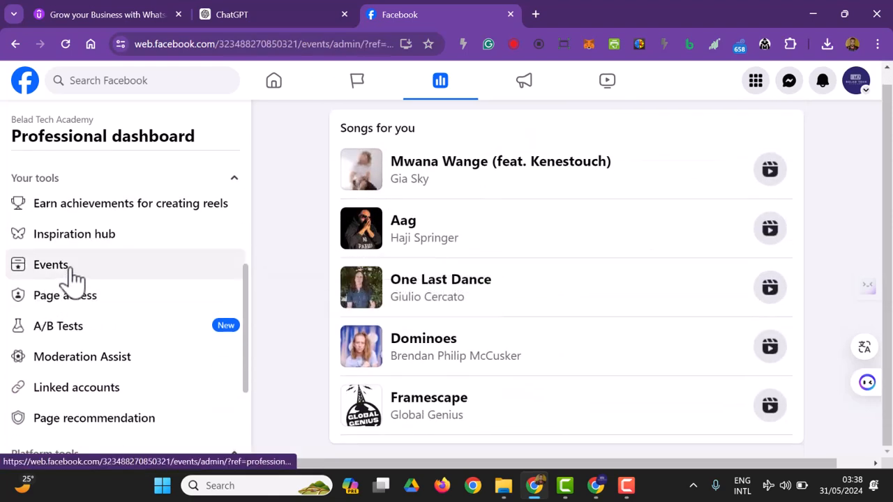
pyautogui.click(66, 269)
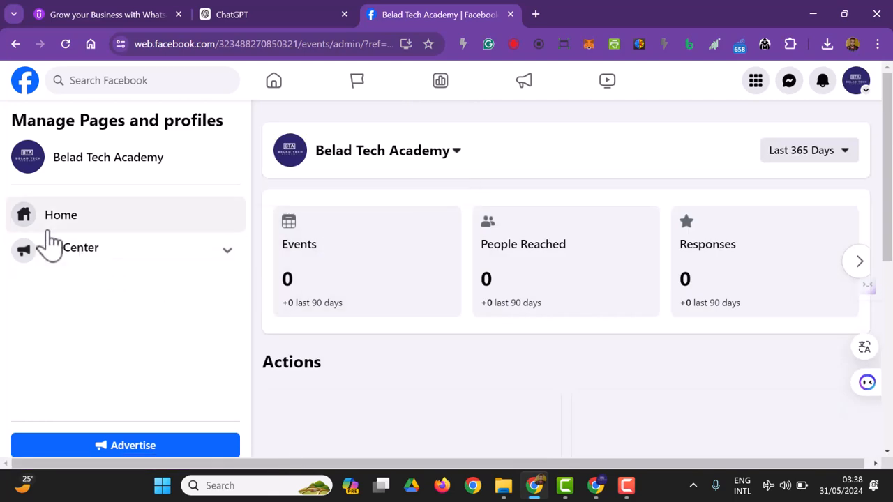
pyautogui.scroll(-5, 346, 376)
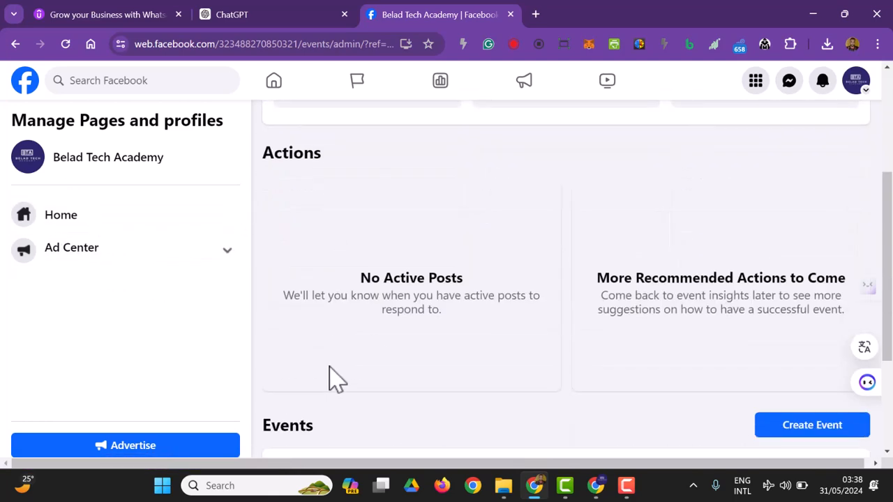
pyautogui.scroll(5, 341, 377)
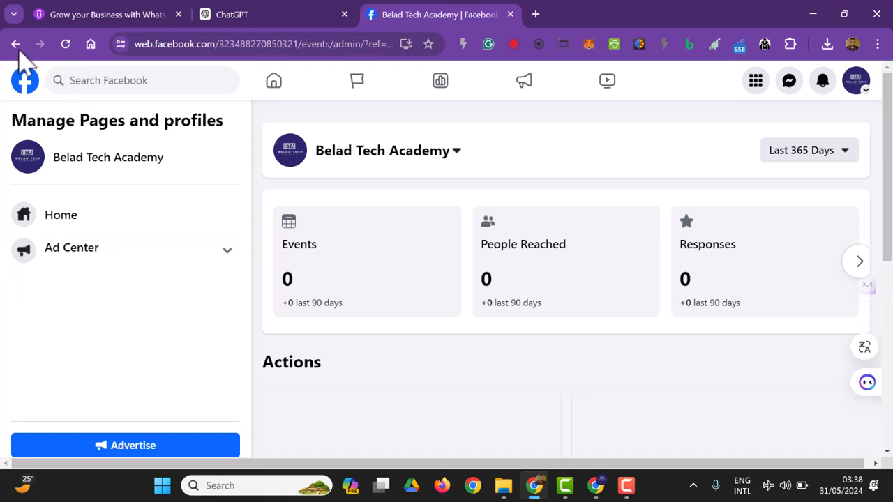
pyautogui.click(16, 43)
pyautogui.scroll(-3, 119, 342)
pyautogui.scroll(-2, 111, 327)
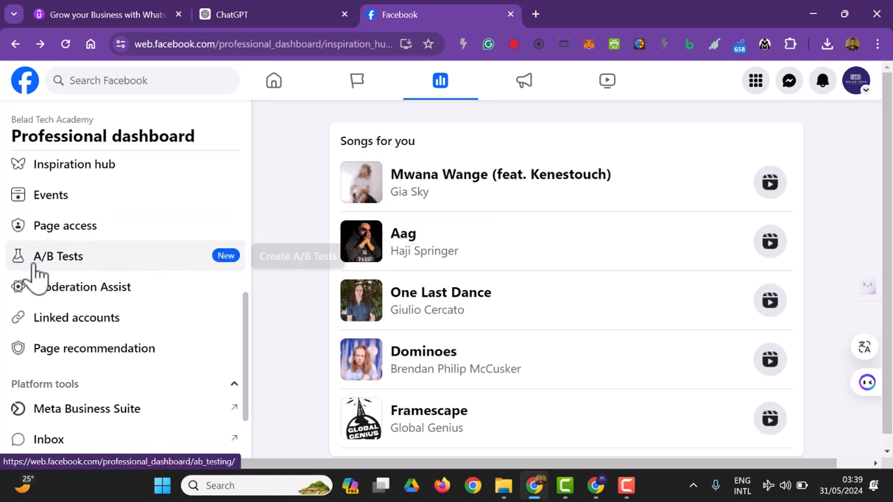
# Step: Open the Page access settings and glance at the admin's access options menu
pyautogui.click(138, 244)
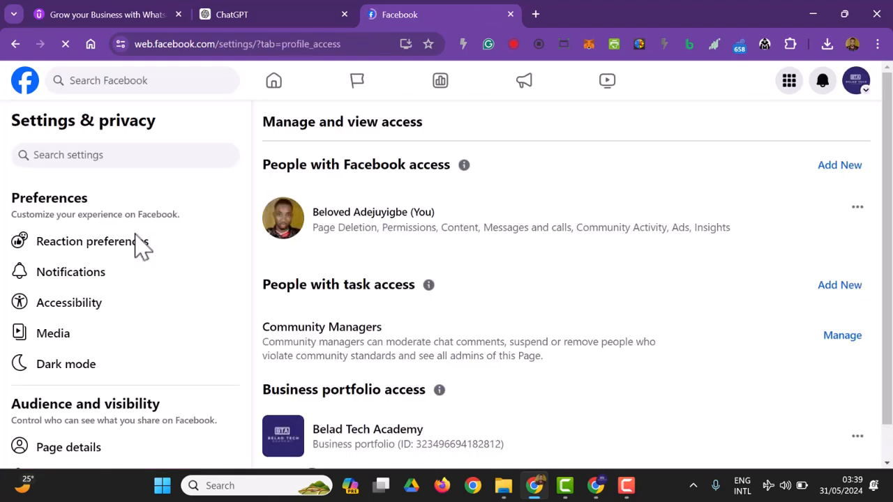
pyautogui.click(857, 208)
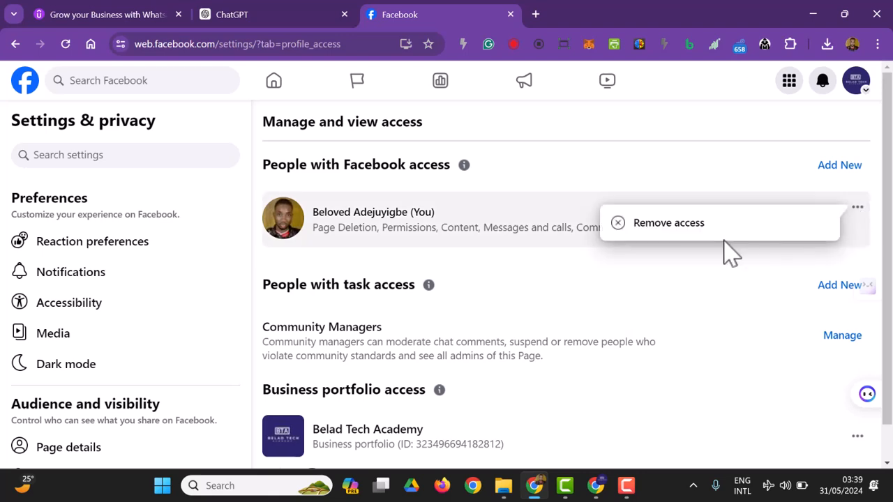
pyautogui.click(682, 337)
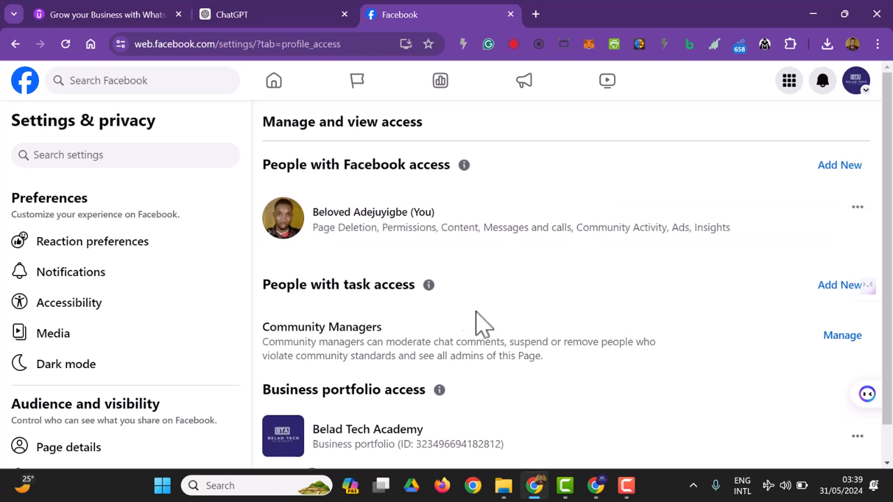
# Step: Review the admin's full-control access details, including Page Deletion and Permissions, then close them
pyautogui.click(417, 235)
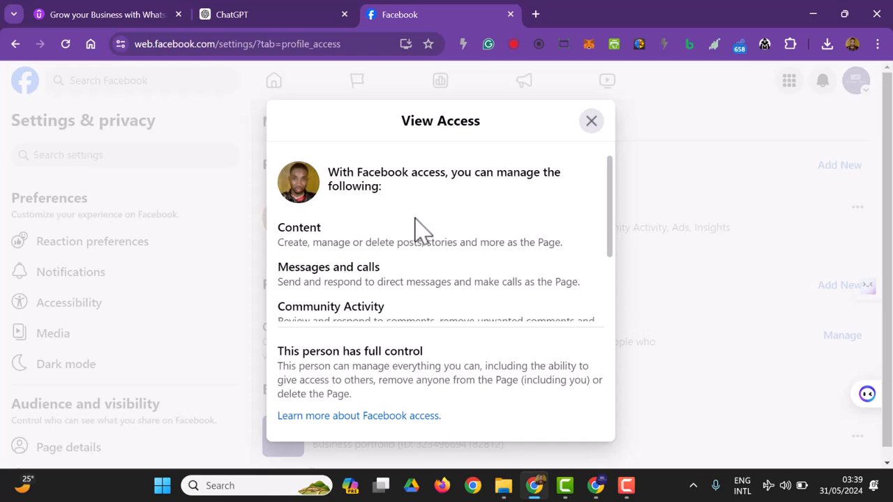
pyautogui.scroll(-2, 418, 224)
pyautogui.scroll(2, 423, 272)
pyautogui.scroll(-2, 411, 266)
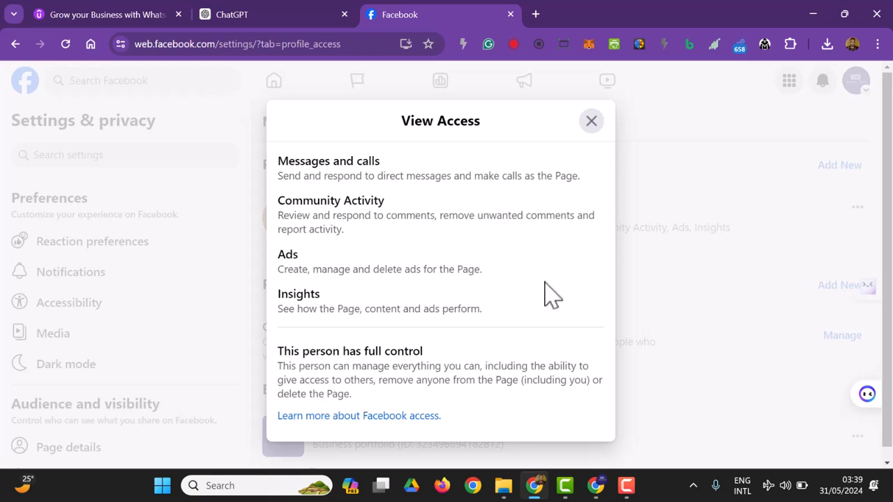
pyautogui.click(591, 124)
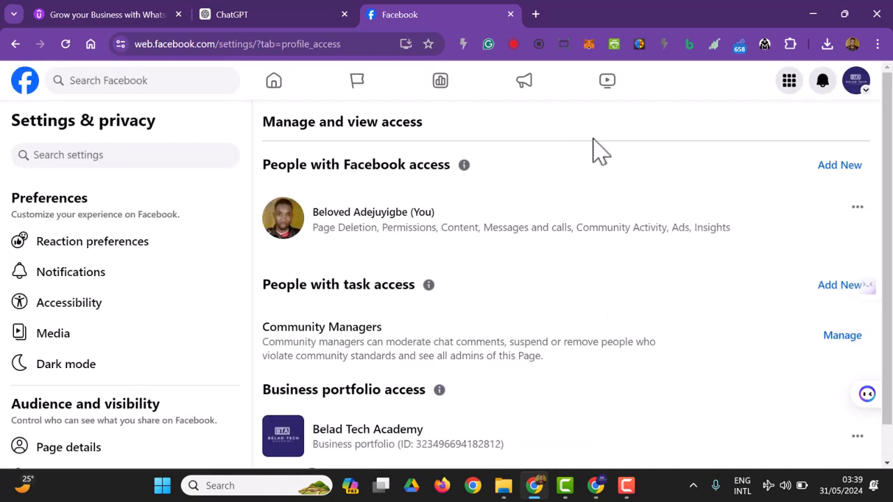
pyautogui.scroll(-1, 478, 281)
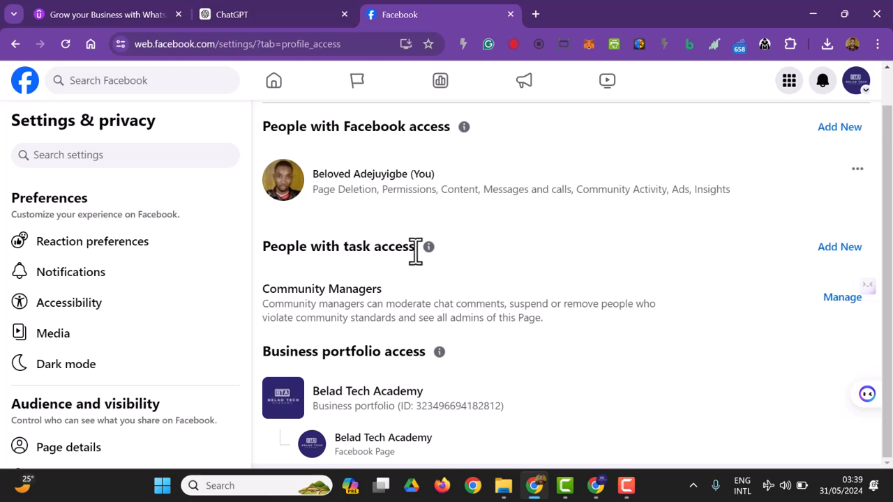
# Step: Start adding task access and pick a person found through the people search
pyautogui.click(831, 248)
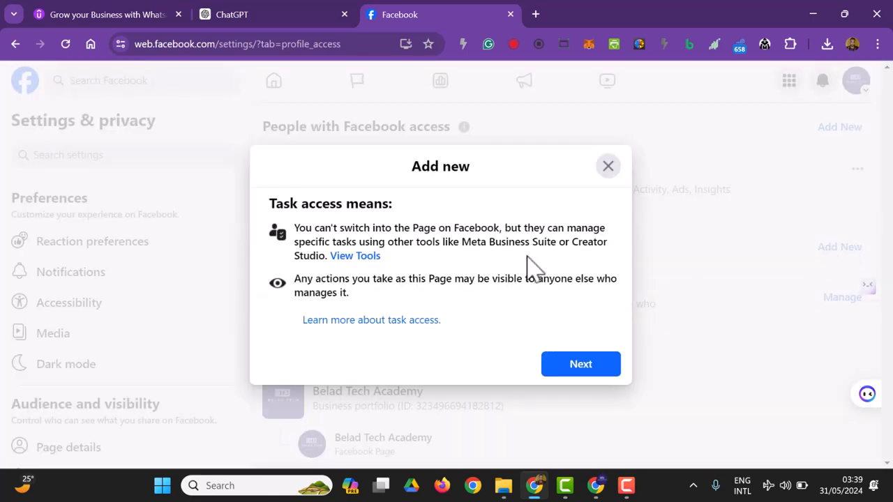
pyautogui.click(580, 364)
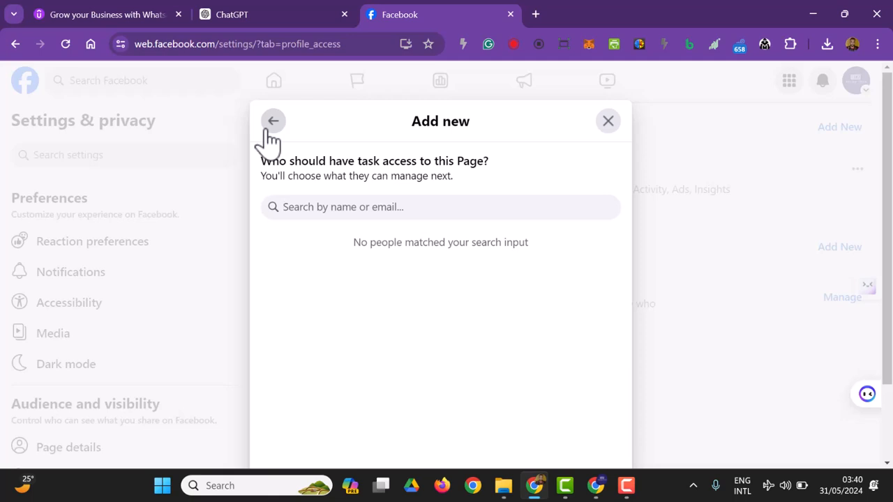
pyautogui.write('b')
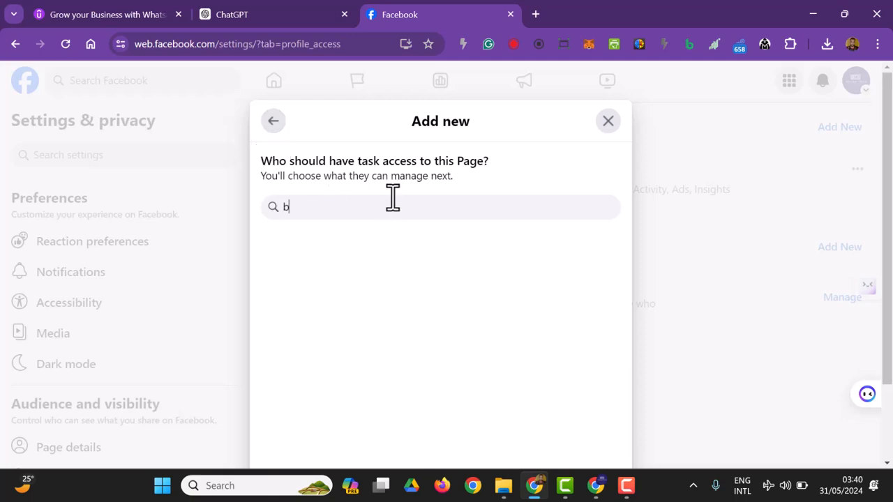
pyautogui.write('elo')
pyautogui.press('BackSpace')
pyautogui.press('BackSpace')
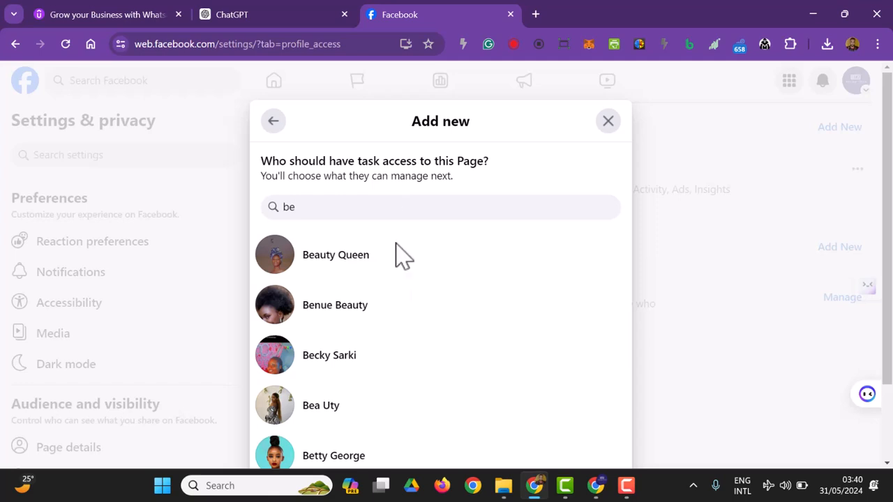
pyautogui.click(398, 307)
# Step: Toggle Content on and back off, then close the dialog with no permissions granted
pyautogui.scroll(-1, 318, 231)
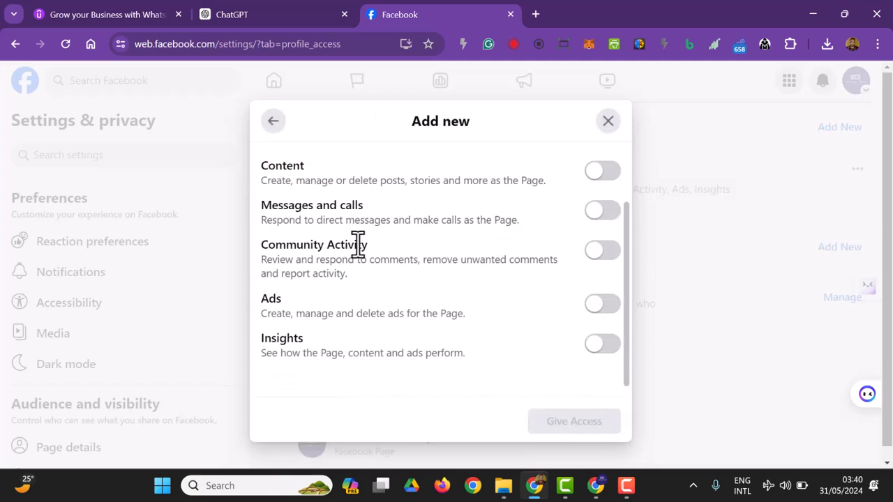
pyautogui.scroll(1, 361, 247)
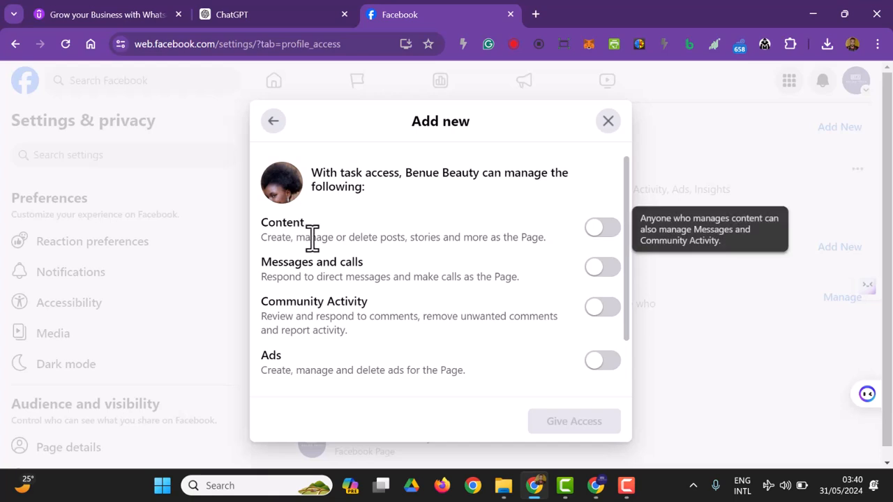
pyautogui.moveTo(297, 227)
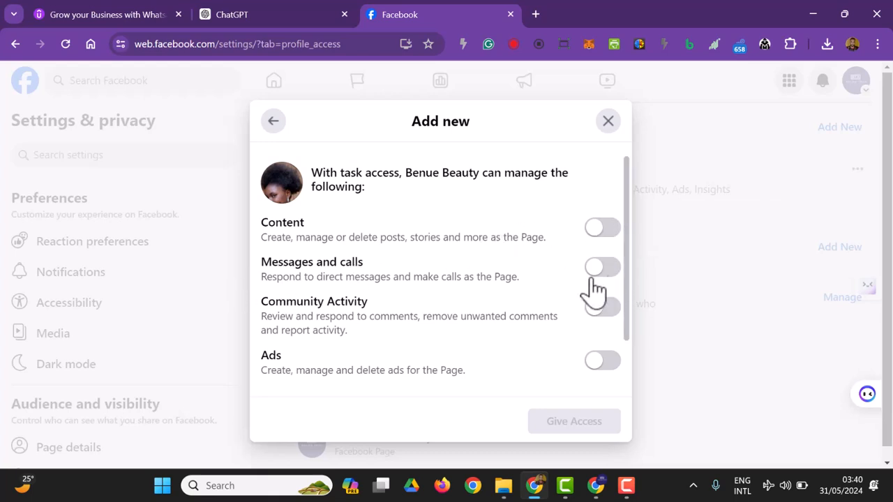
pyautogui.scroll(-1, 471, 339)
pyautogui.moveTo(313, 339)
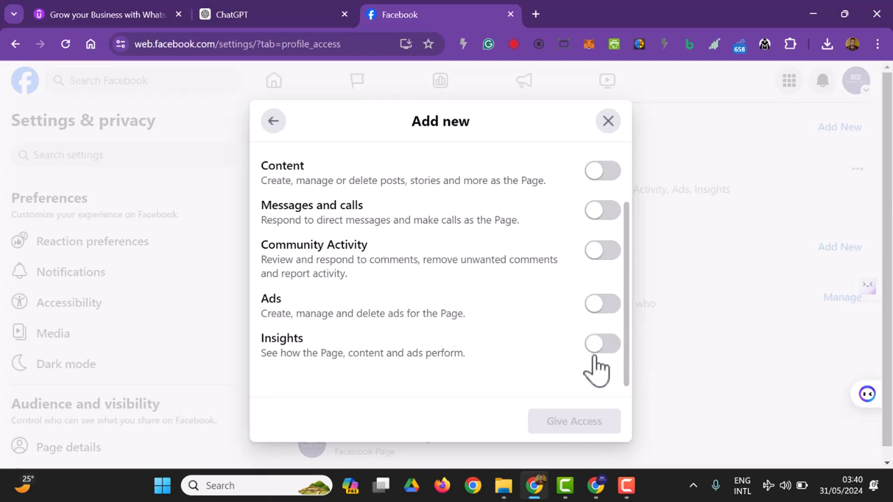
pyautogui.scroll(1, 586, 317)
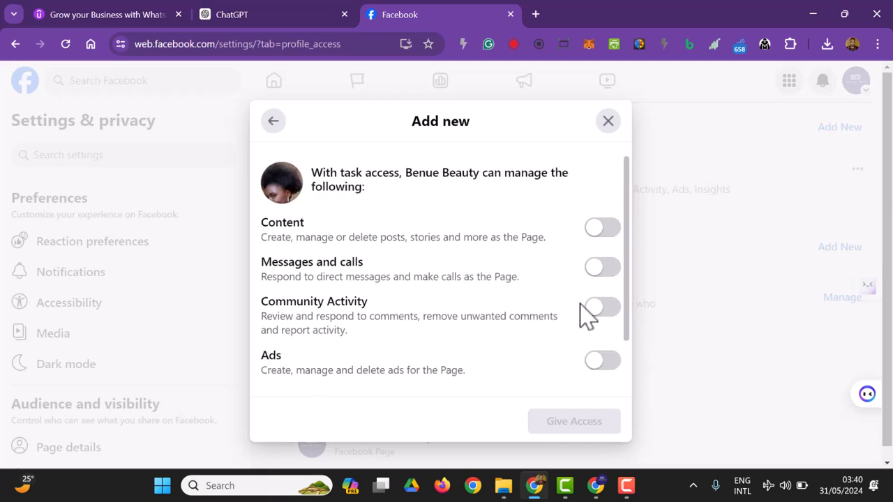
pyautogui.click(606, 230)
pyautogui.click(595, 234)
pyautogui.scroll(-1, 397, 265)
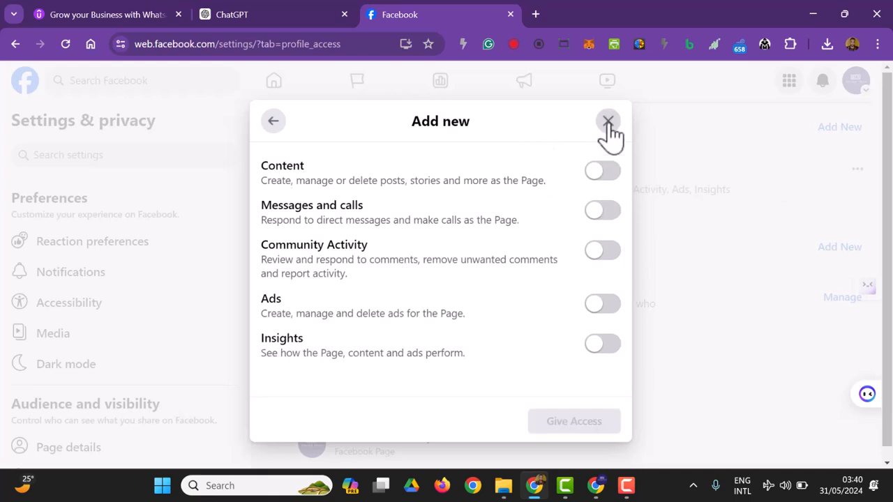
pyautogui.click(606, 124)
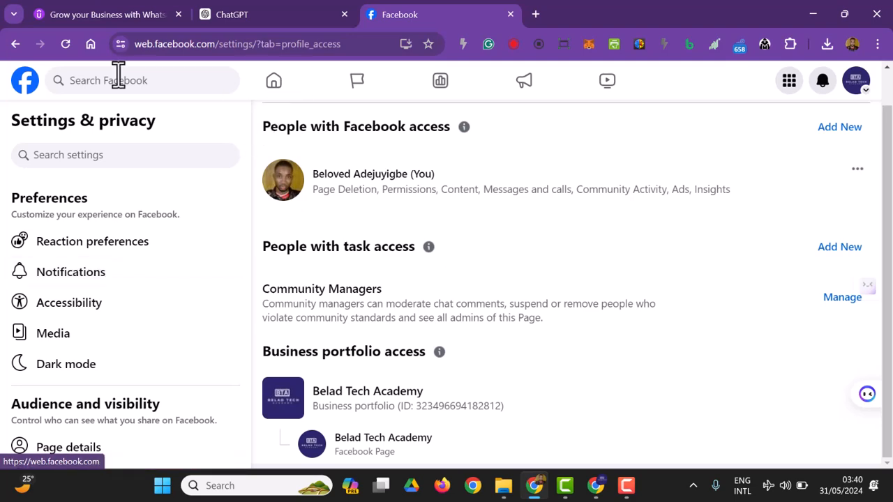
# Step: Return to Belad Tech Academy's Professional dashboard and scroll the sidebar down to Your tools
pyautogui.scroll(-3, 105, 309)
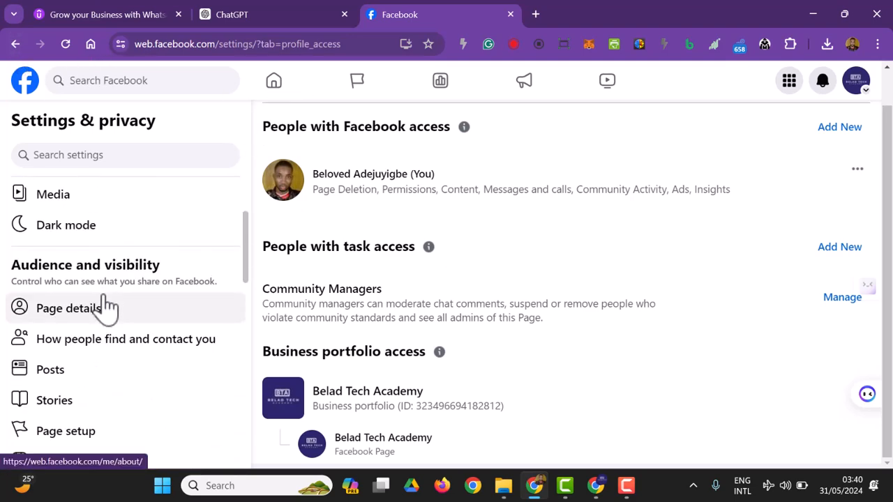
pyautogui.scroll(3, 110, 315)
pyautogui.scroll(-3, 125, 384)
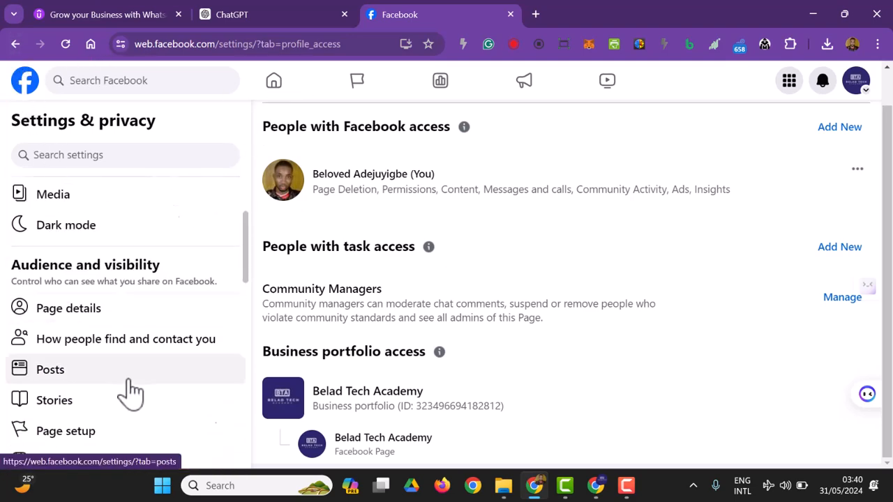
pyautogui.scroll(3, 126, 384)
pyautogui.click(16, 43)
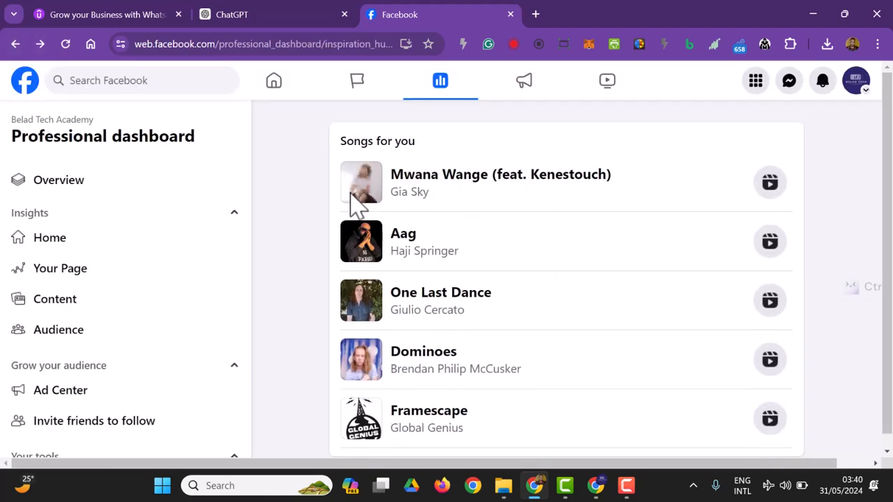
pyautogui.scroll(-3, 126, 300)
pyautogui.scroll(-2, 139, 337)
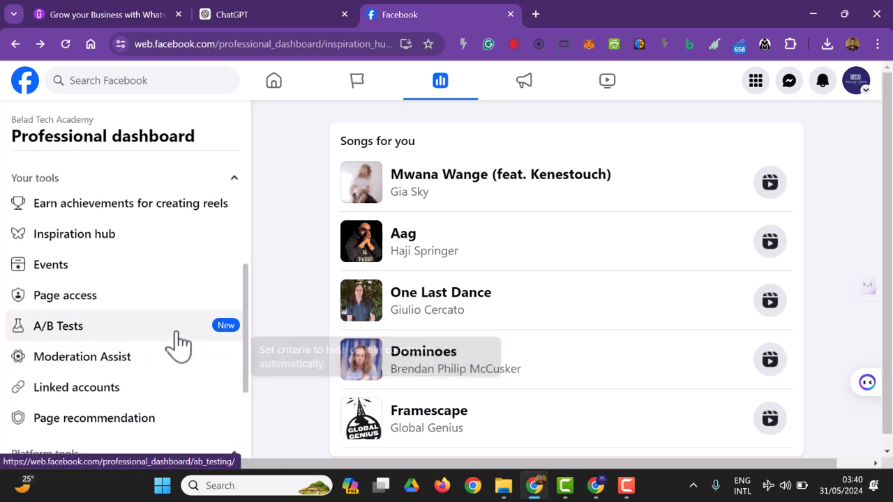
pyautogui.scroll(-1, 166, 345)
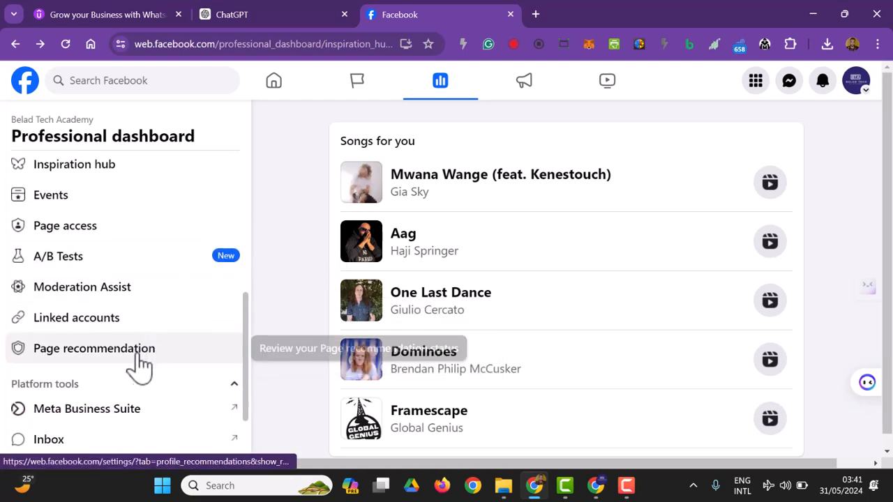
pyautogui.click(122, 329)
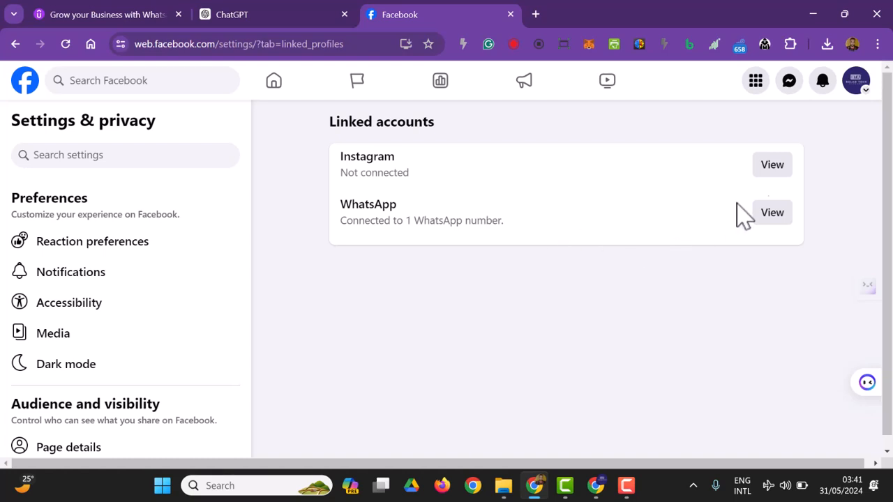
pyautogui.click(16, 45)
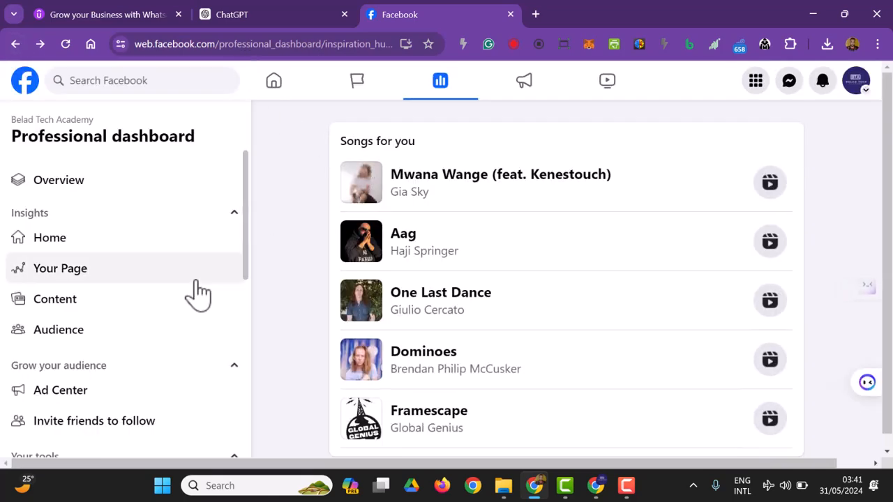
pyautogui.scroll(-5, 209, 306)
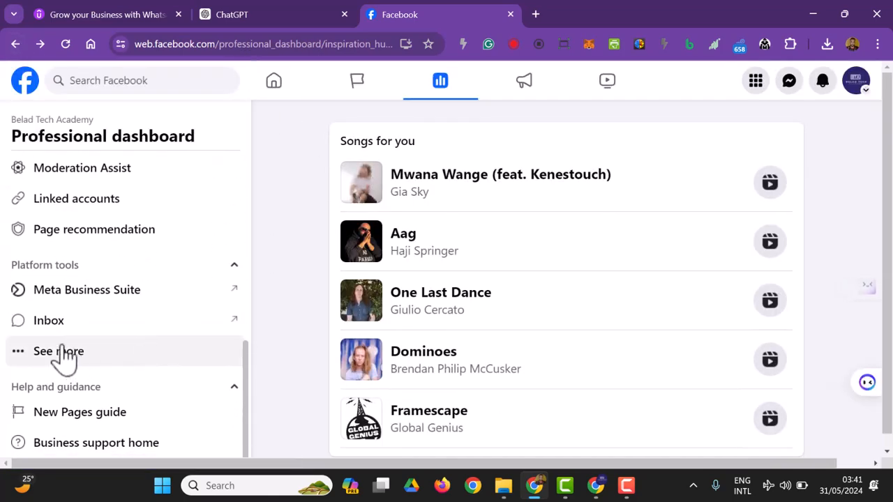
pyautogui.scroll(1, 90, 328)
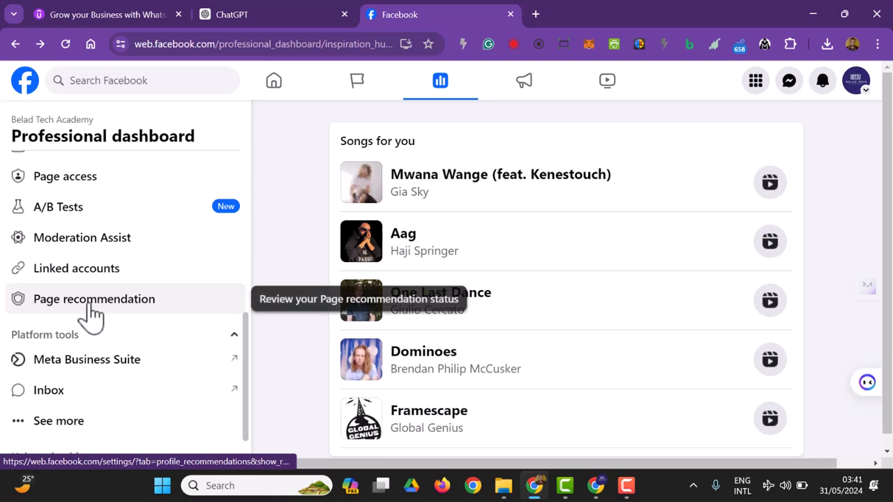
# Step: Confirm the Page is Recommendable, viewing and closing the Recommendations explanation
pyautogui.click(91, 314)
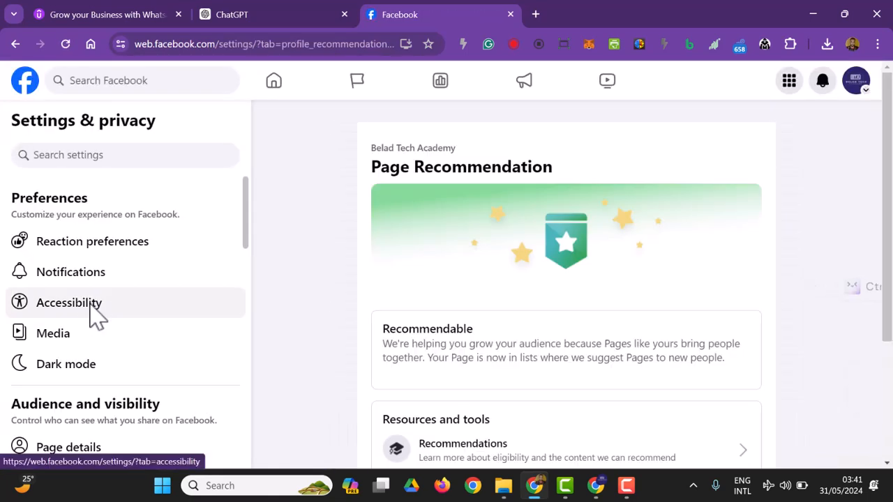
pyautogui.scroll(-1, 526, 241)
pyautogui.scroll(-2, 530, 244)
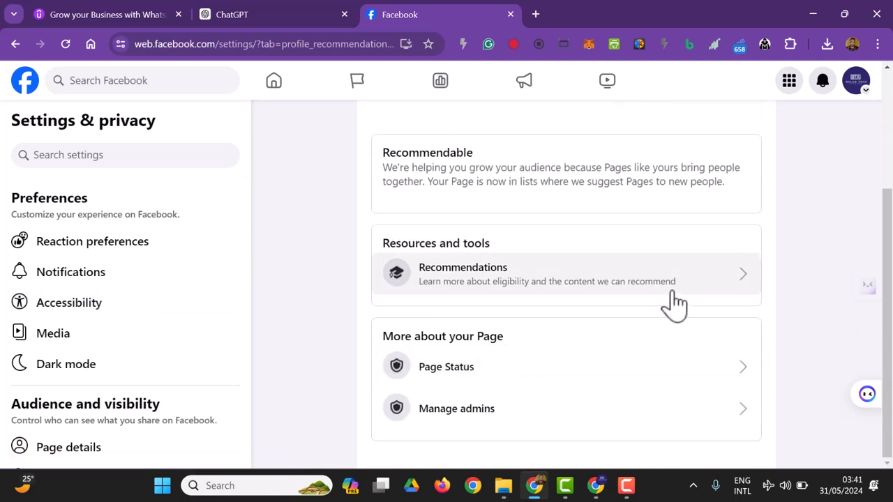
pyautogui.click(672, 305)
pyautogui.scroll(-3, 509, 247)
pyautogui.scroll(3, 523, 241)
pyautogui.click(607, 121)
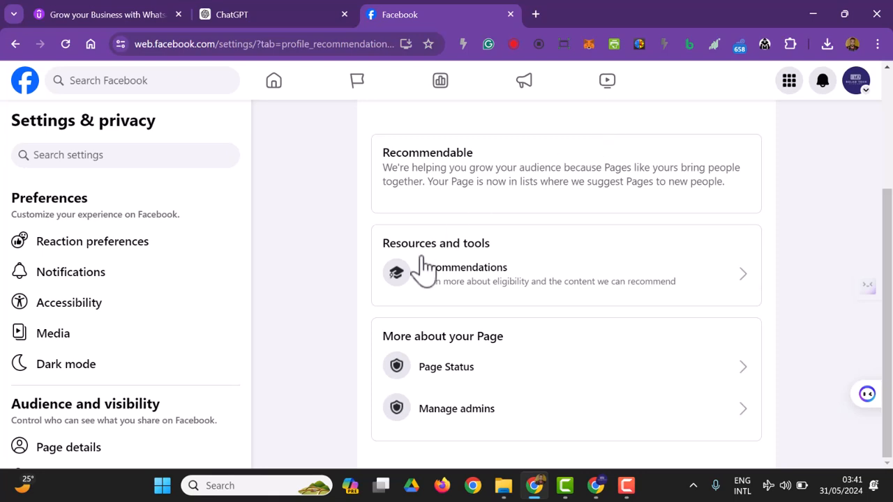
pyautogui.click(486, 367)
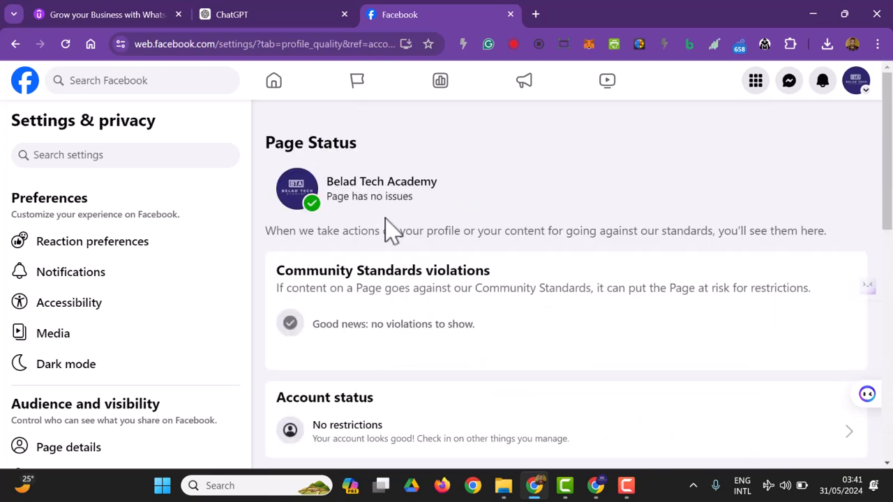
pyautogui.scroll(-1, 422, 237)
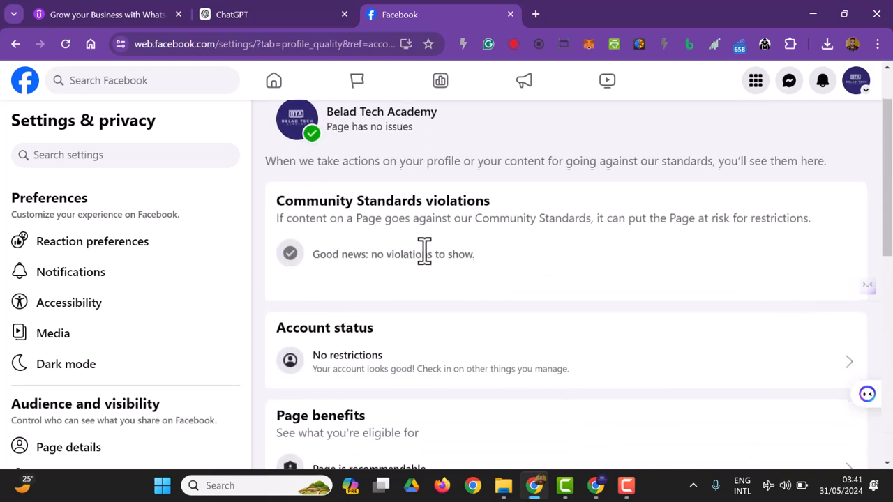
pyautogui.scroll(-2, 471, 286)
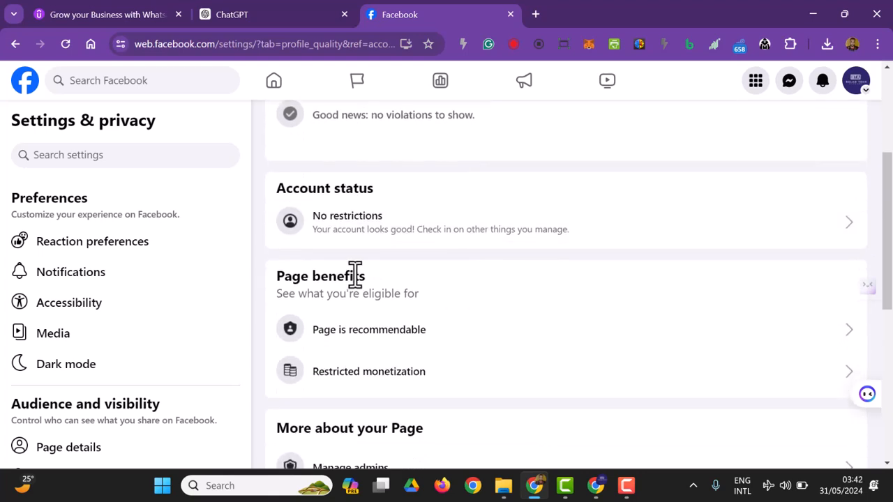
pyautogui.scroll(-1, 416, 286)
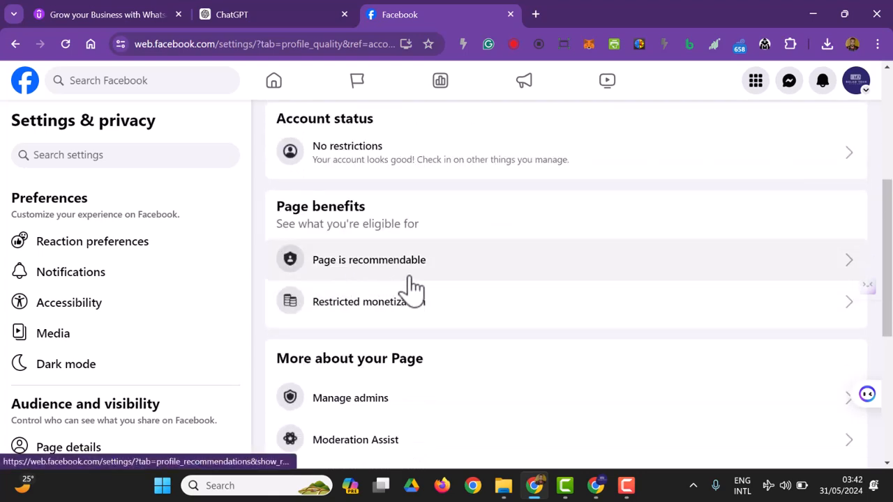
pyautogui.scroll(-3, 431, 334)
pyautogui.scroll(-1, 422, 360)
pyautogui.scroll(-4, 66, 322)
pyautogui.scroll(2, 67, 322)
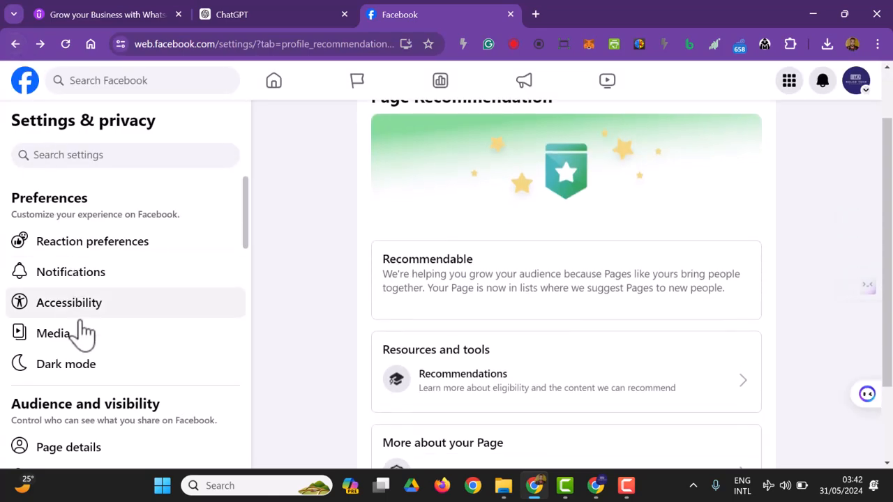
pyautogui.scroll(-3, 87, 349)
pyautogui.scroll(-4, 88, 351)
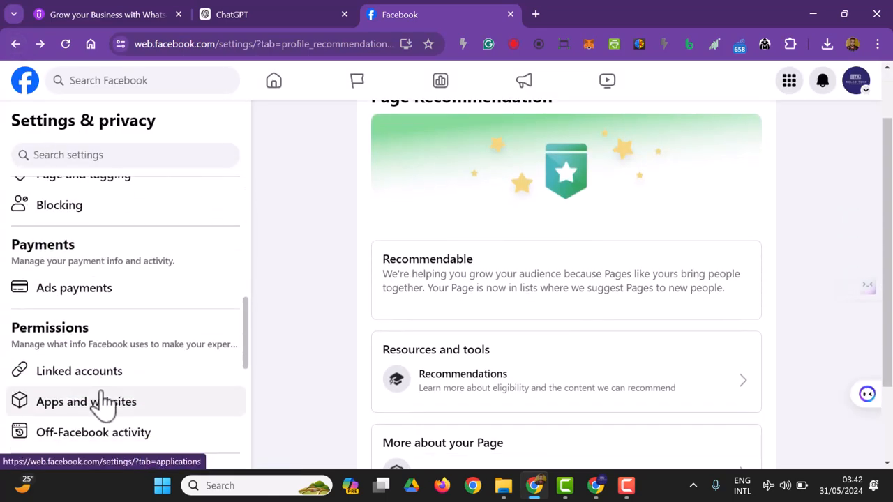
pyautogui.scroll(-5, 104, 398)
pyautogui.scroll(2, 139, 202)
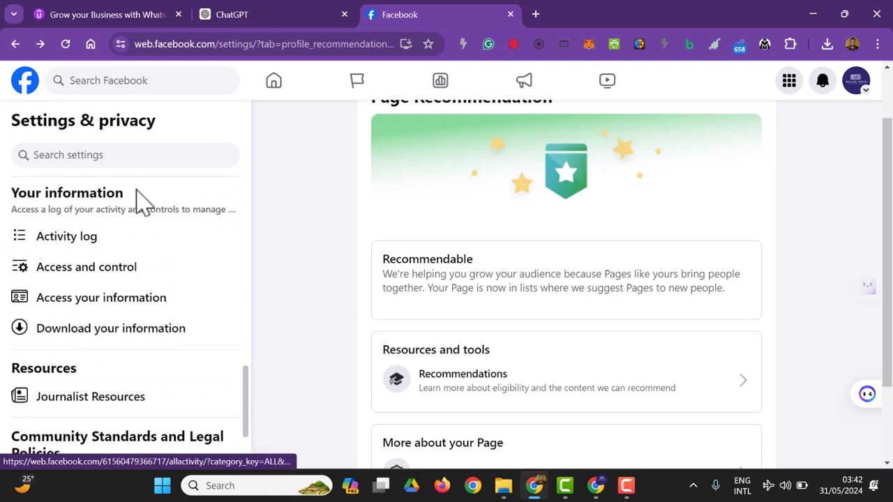
pyautogui.scroll(6, 140, 206)
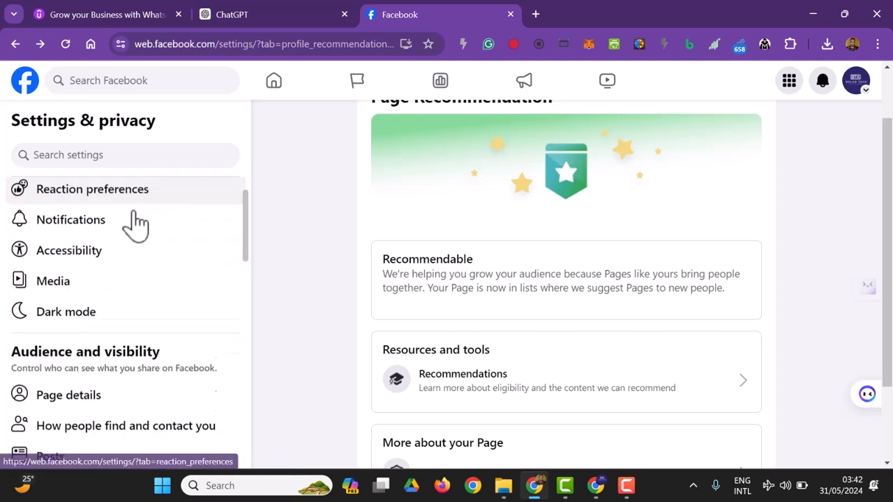
pyautogui.scroll(-3, 136, 213)
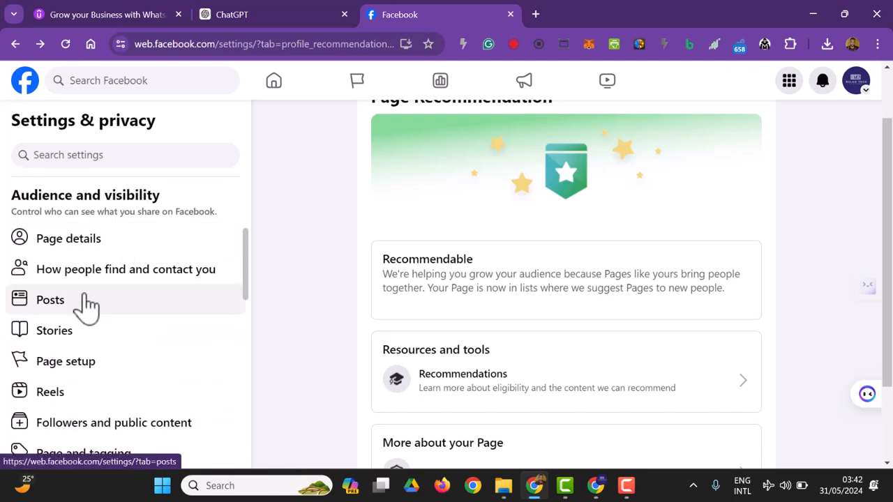